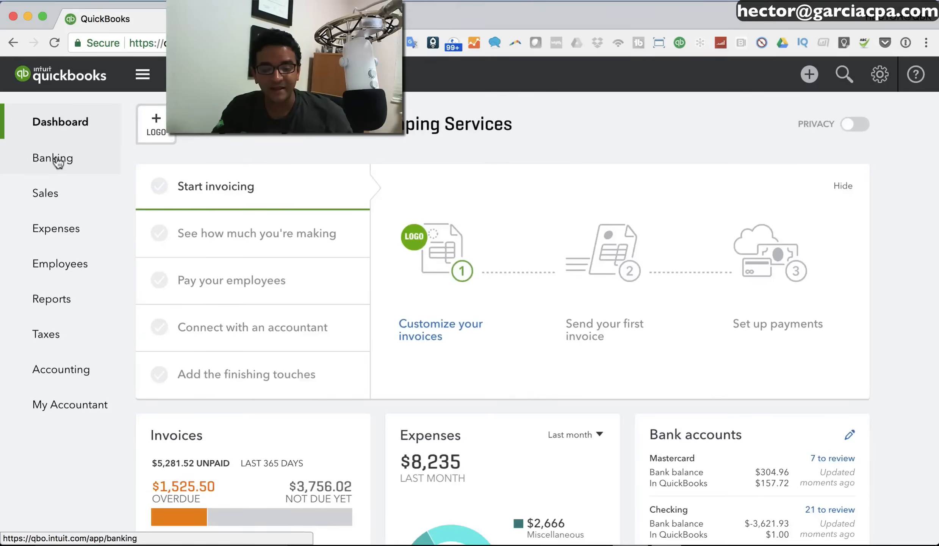
Open the Checking account's For Review bank transactions.
{"action": "left_click", "coordinate": [57, 158]}
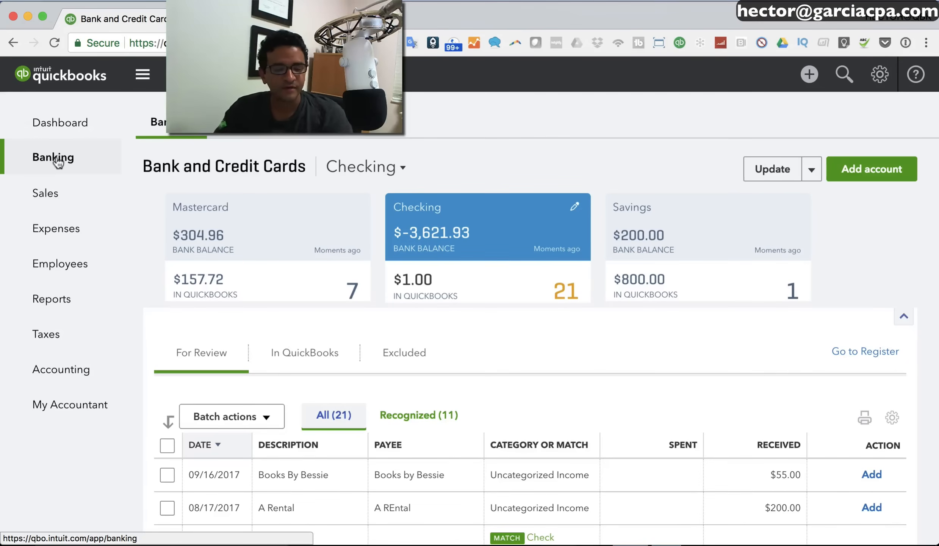
{"action": "left_click", "coordinate": [76, 159]}
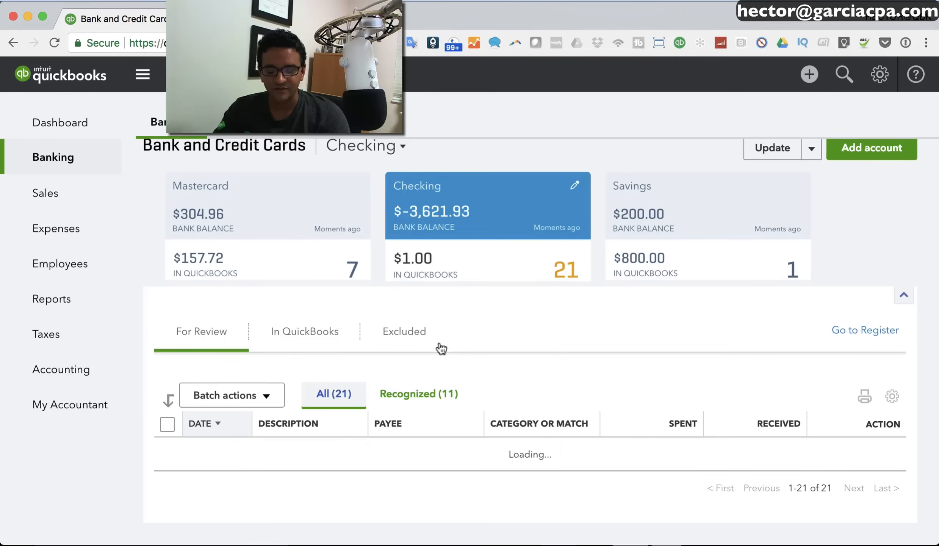
{"action": "scroll", "coordinate": [489, 396], "scroll_direction": "down", "scroll_amount": 3}
{"action": "scroll", "coordinate": [490, 396], "scroll_direction": "down", "scroll_amount": 3}
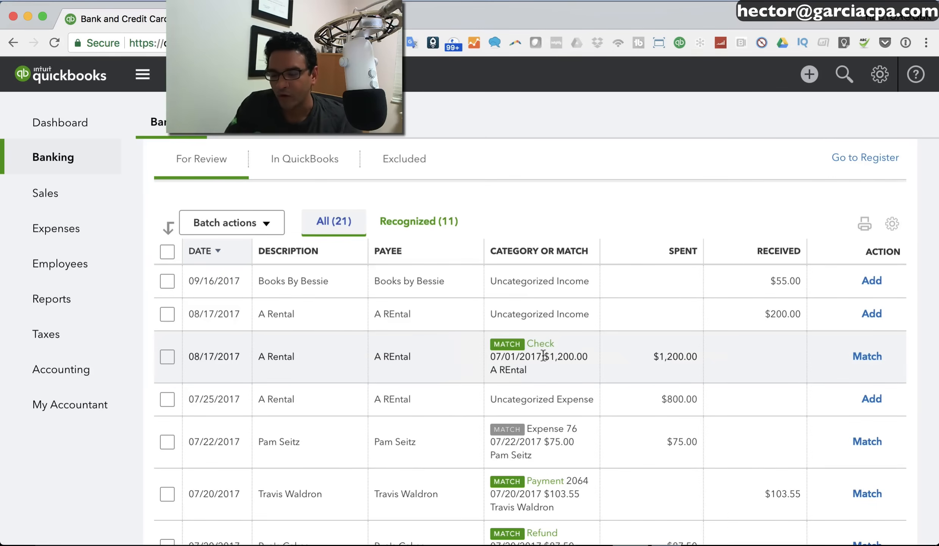
Accept the suggested matches from the 08/17/2017 $1,200.00 A Rental check through the 07/20/2017 $19.99 Squeaky Kleen Car Wash debit.
{"action": "left_click", "coordinate": [864, 356]}
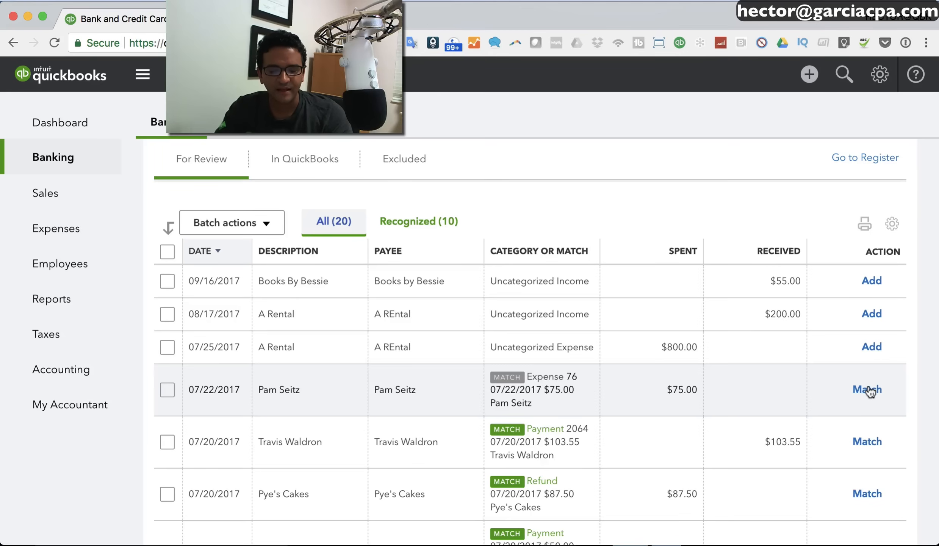
{"action": "left_click", "coordinate": [869, 391]}
{"action": "left_click", "coordinate": [867, 389]}
{"action": "left_click", "coordinate": [867, 389]}
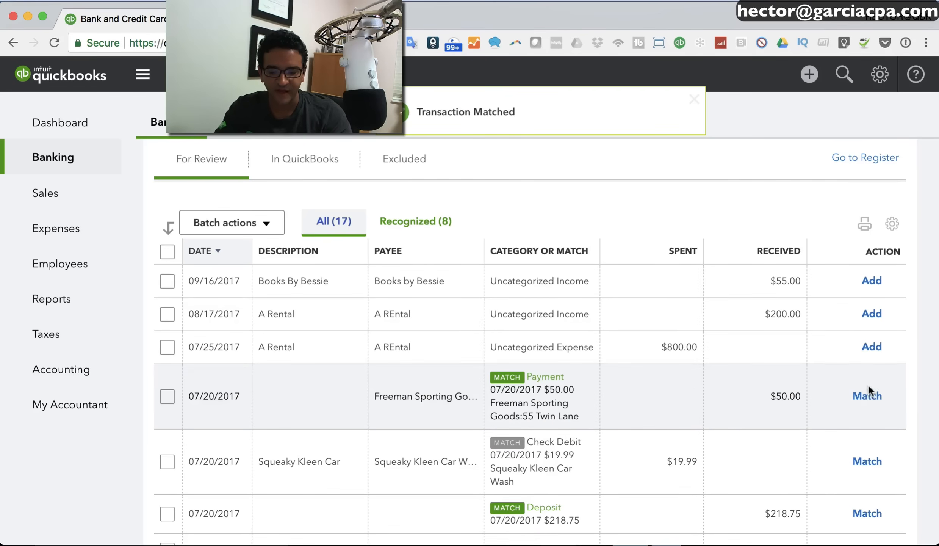
{"action": "left_click", "coordinate": [867, 394]}
{"action": "left_click", "coordinate": [867, 396]}
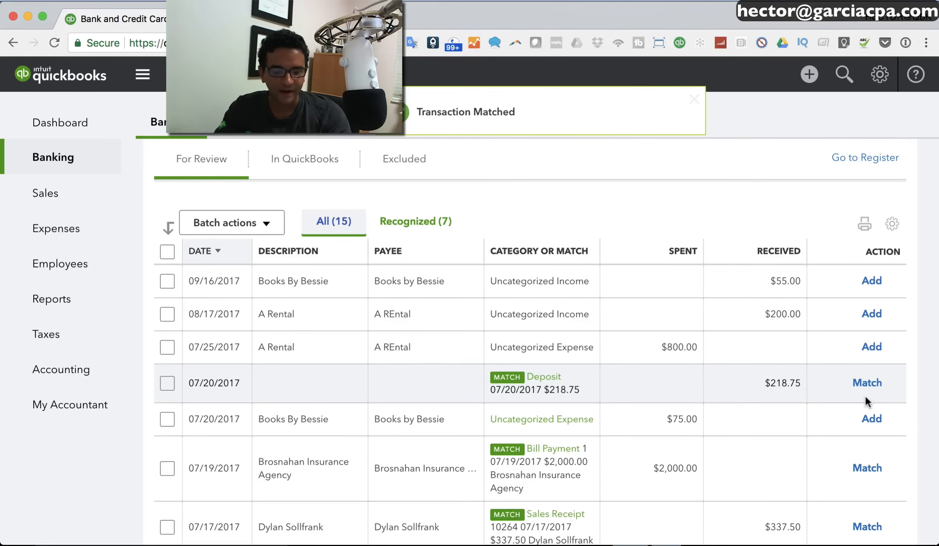
Match the $218.75 deposit, $2,000.00 bill payment and $337.50 sales receipt, and add the $75.00 Books by Bessie and $800.00 A Rental expenses.
{"action": "left_click", "coordinate": [867, 383]}
{"action": "left_click", "coordinate": [867, 382]}
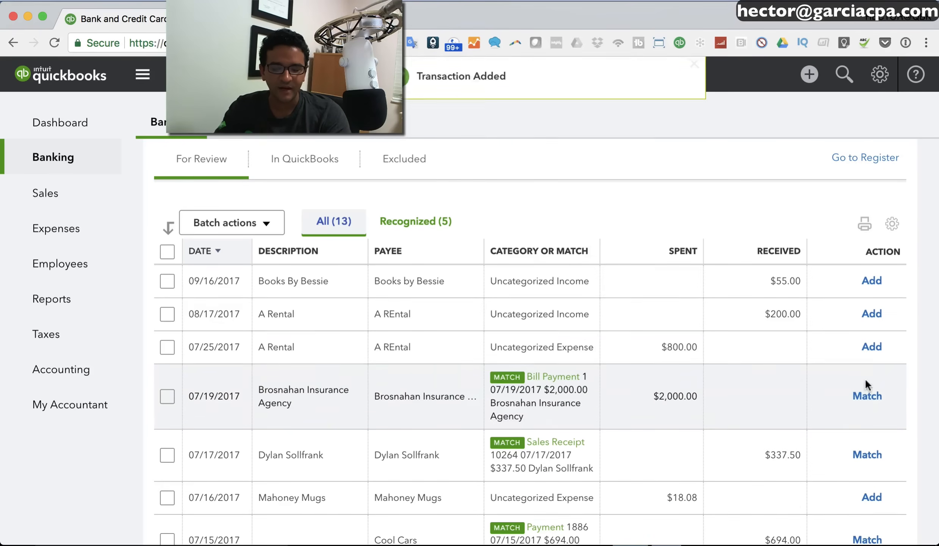
{"action": "left_click", "coordinate": [872, 347]}
{"action": "left_click", "coordinate": [868, 365]}
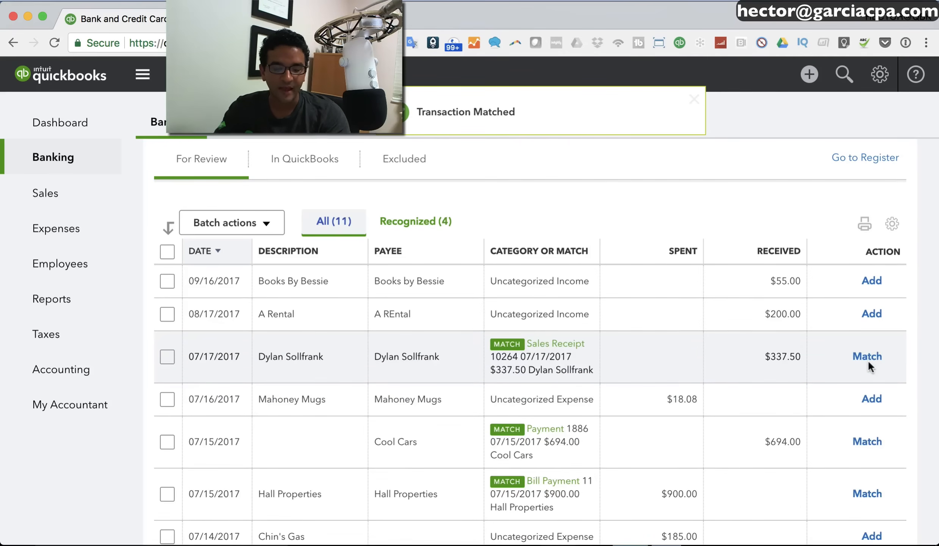
{"action": "left_click", "coordinate": [868, 362]}
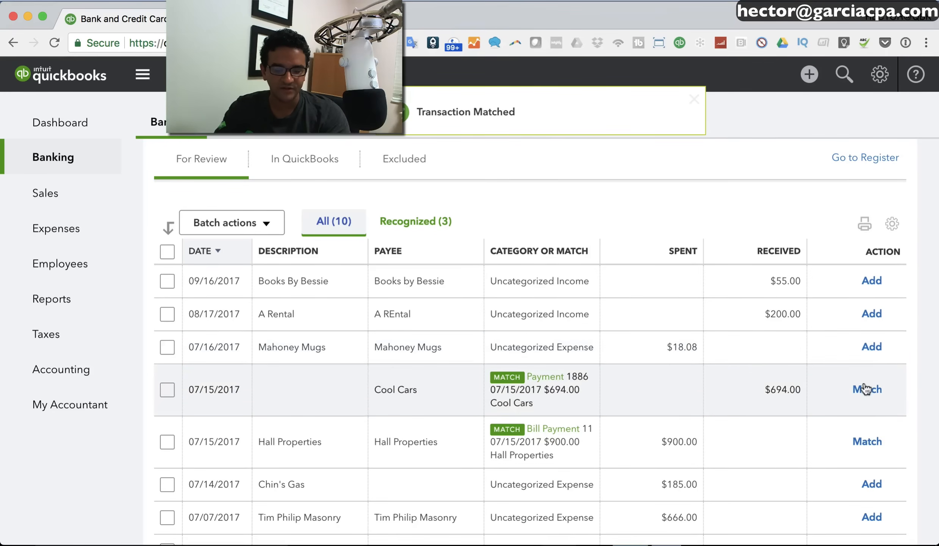
Match or add the remaining spending and payment transactions, from Cool Cars $694.00 to the 06/11/2017 $55.00 Books by Bessie expense.
{"action": "left_click", "coordinate": [866, 387]}
{"action": "left_click", "coordinate": [865, 387]}
{"action": "left_click", "coordinate": [867, 383]}
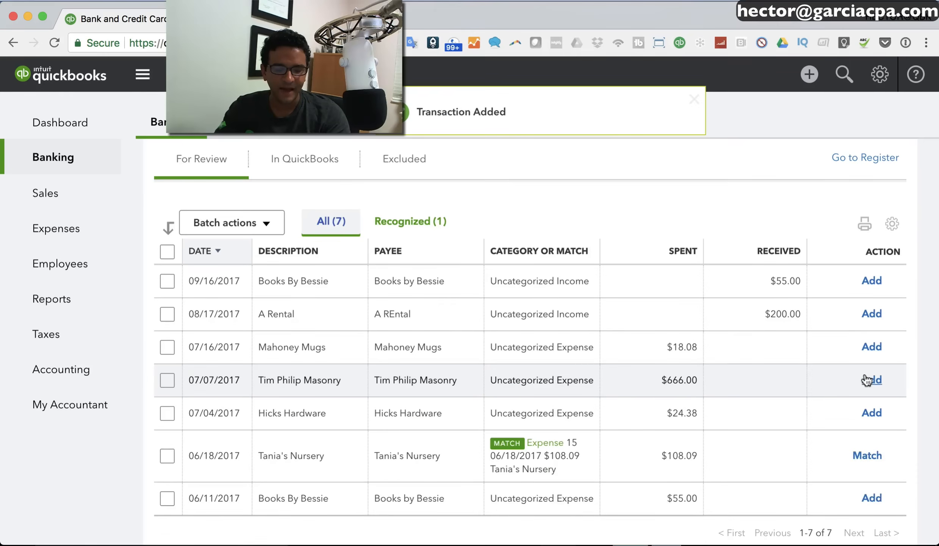
{"action": "left_click", "coordinate": [867, 379]}
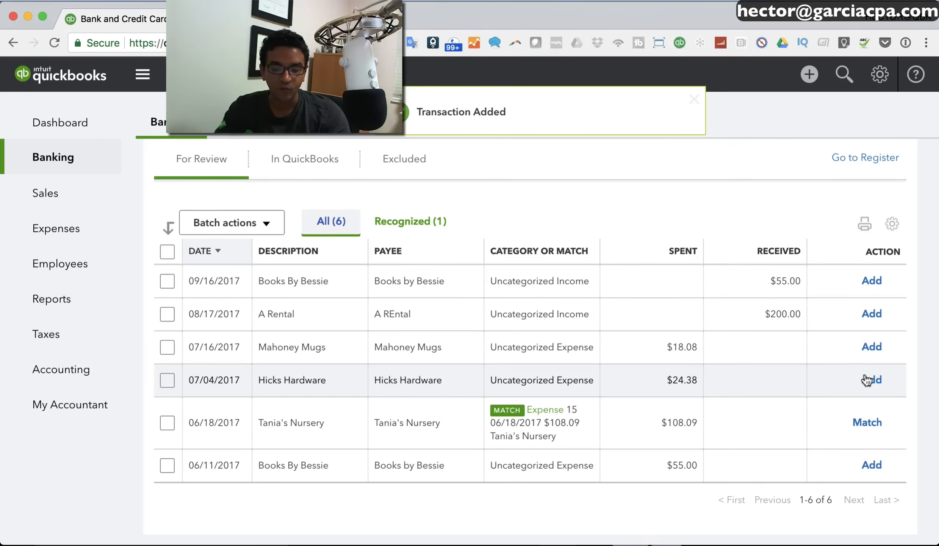
{"action": "left_click", "coordinate": [867, 380]}
{"action": "left_click", "coordinate": [868, 413]}
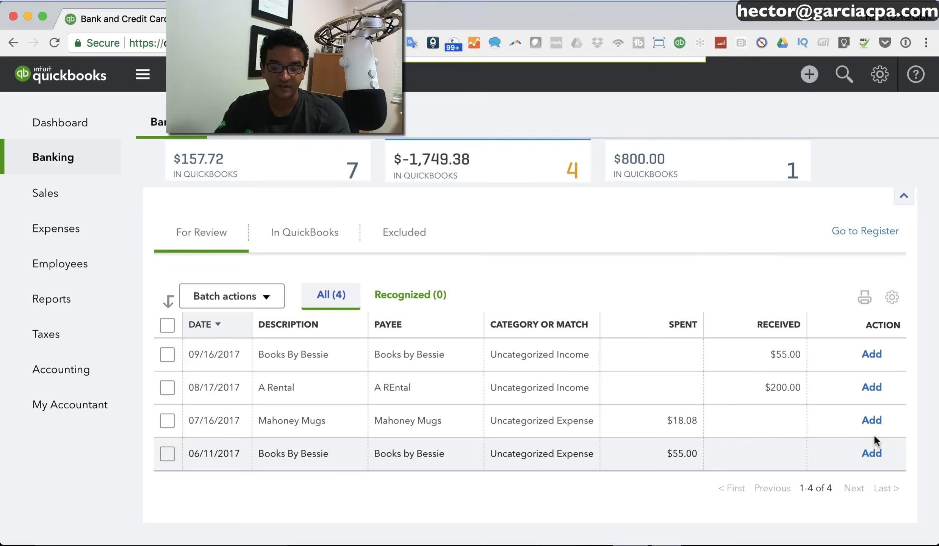
{"action": "left_click", "coordinate": [871, 420]}
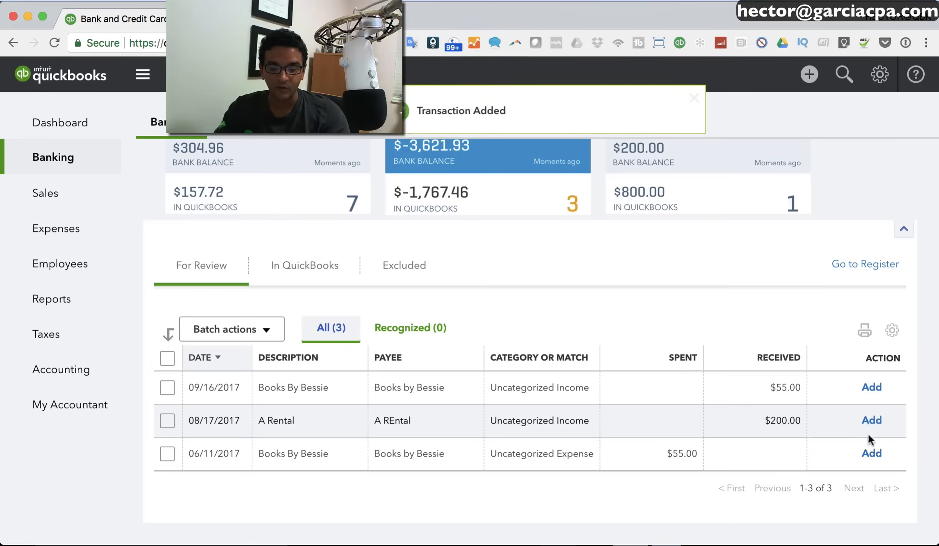
{"action": "left_click", "coordinate": [871, 452]}
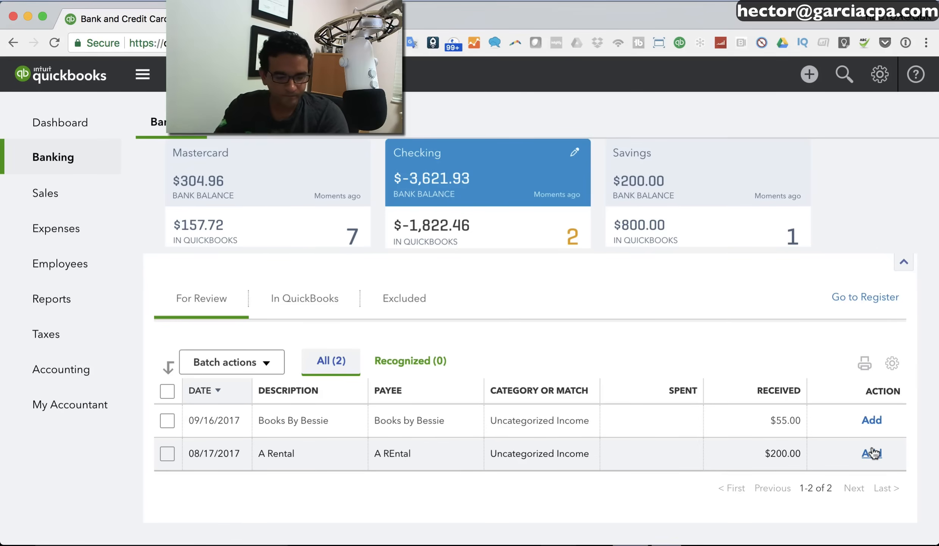
Open the Reconcile tool, begin an account reconciliation and dismiss the introduction and welcome tip.
{"action": "left_click", "coordinate": [879, 74]}
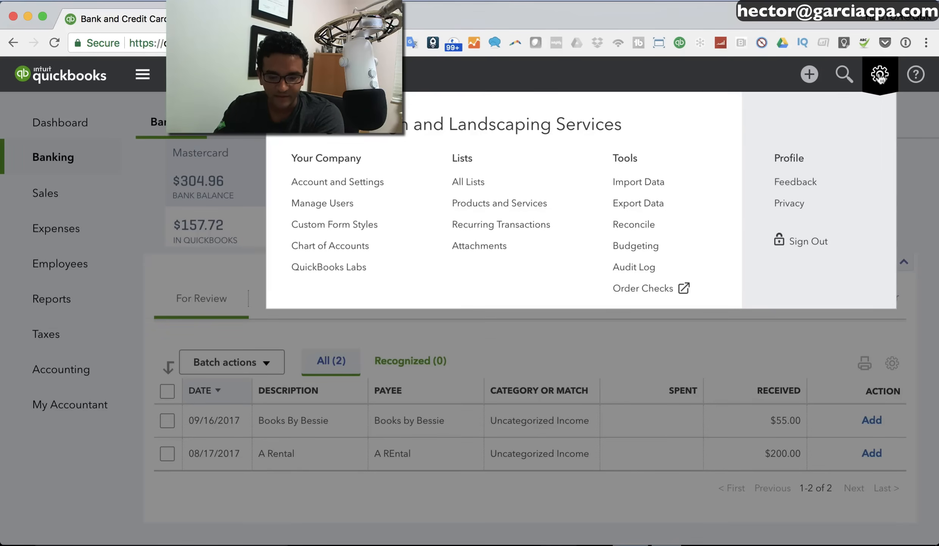
{"action": "left_click", "coordinate": [645, 224]}
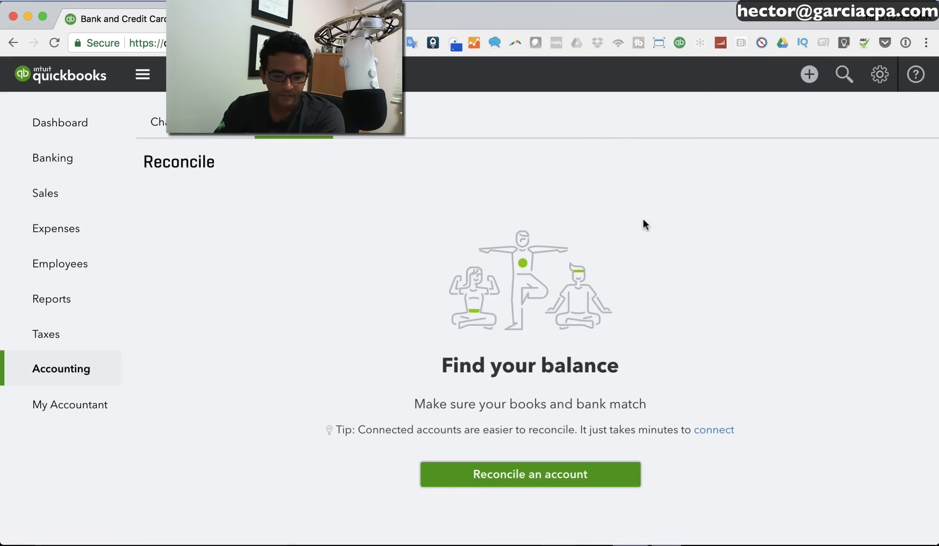
{"action": "left_click", "coordinate": [524, 479]}
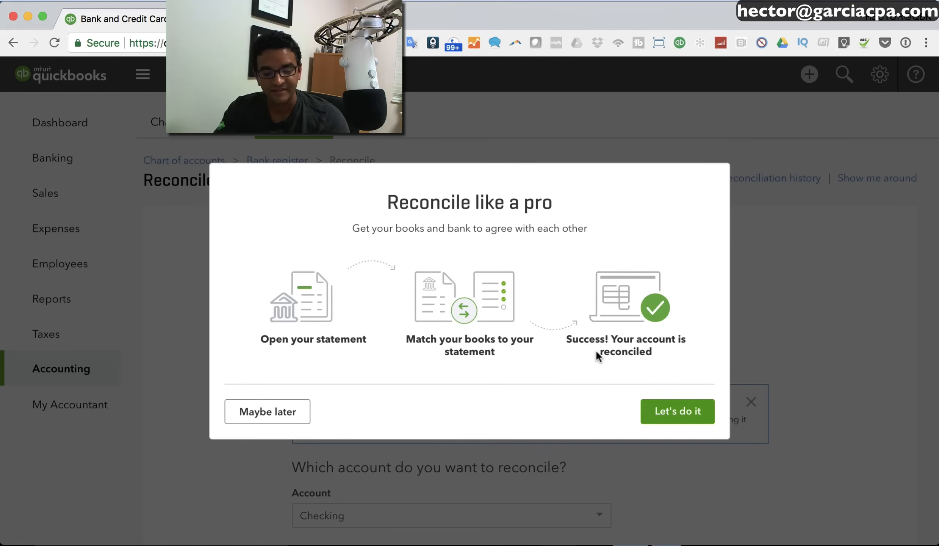
{"action": "left_click", "coordinate": [670, 410]}
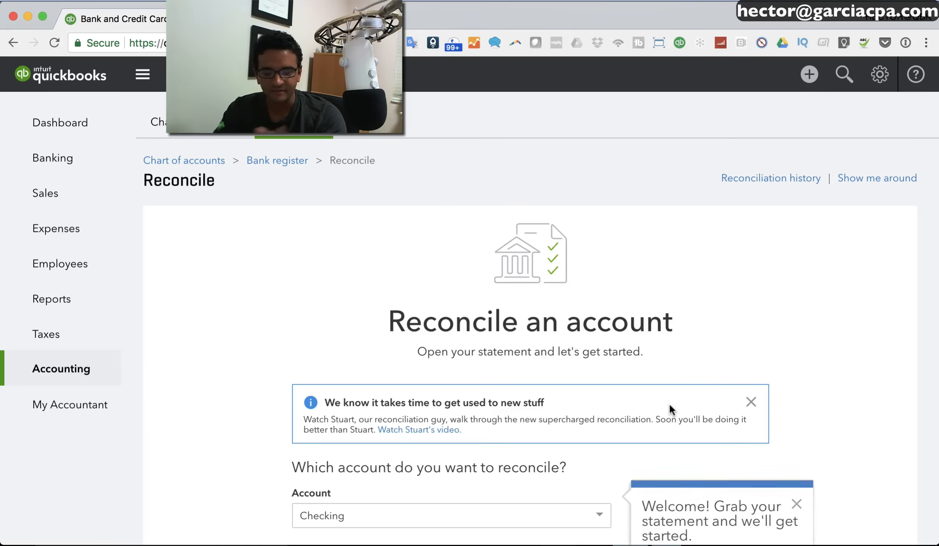
{"action": "scroll", "coordinate": [669, 403], "scroll_direction": "down", "scroll_amount": 4}
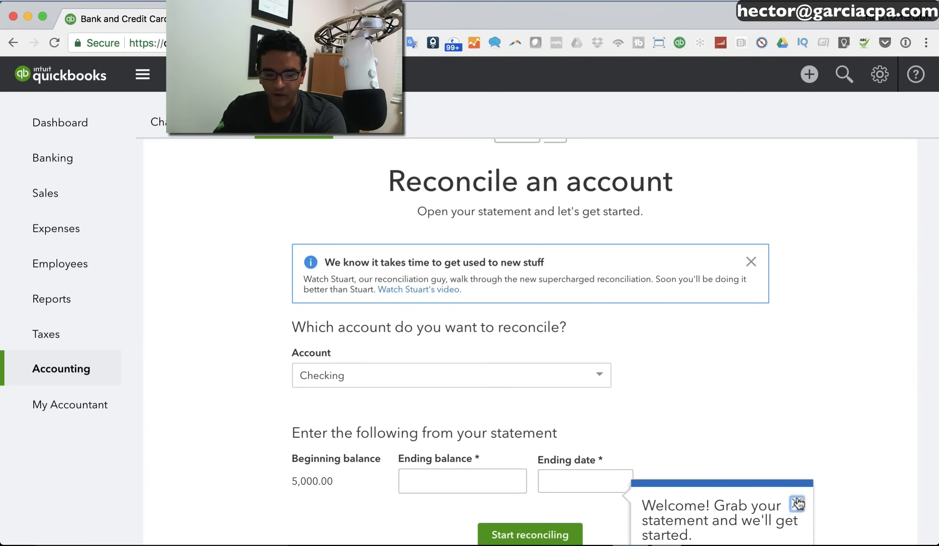
{"action": "left_click", "coordinate": [797, 364]}
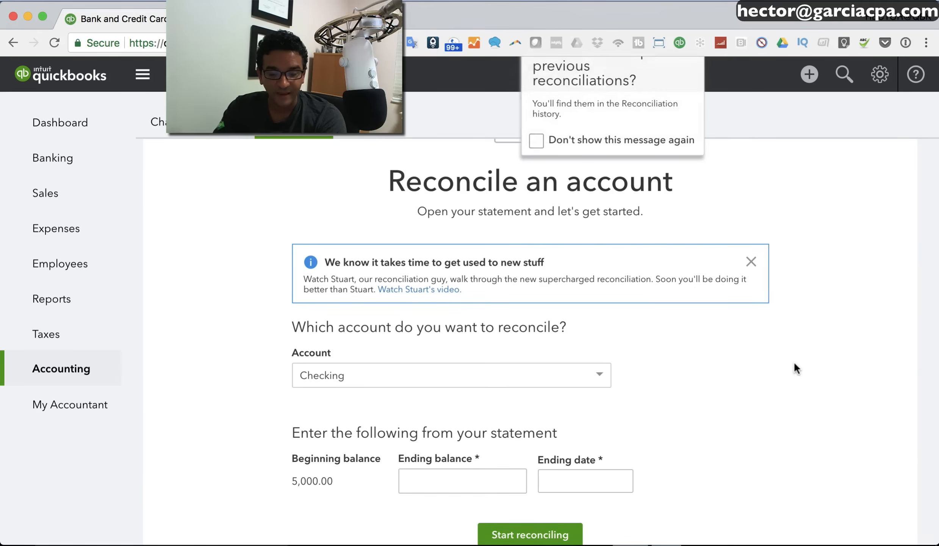
Start reconciling Checking with an ending balance of 3,700.00 and an ending date of 07/31/2017.
{"action": "scroll", "coordinate": [652, 473], "scroll_direction": "down", "scroll_amount": 1}
{"action": "left_click", "coordinate": [447, 459]}
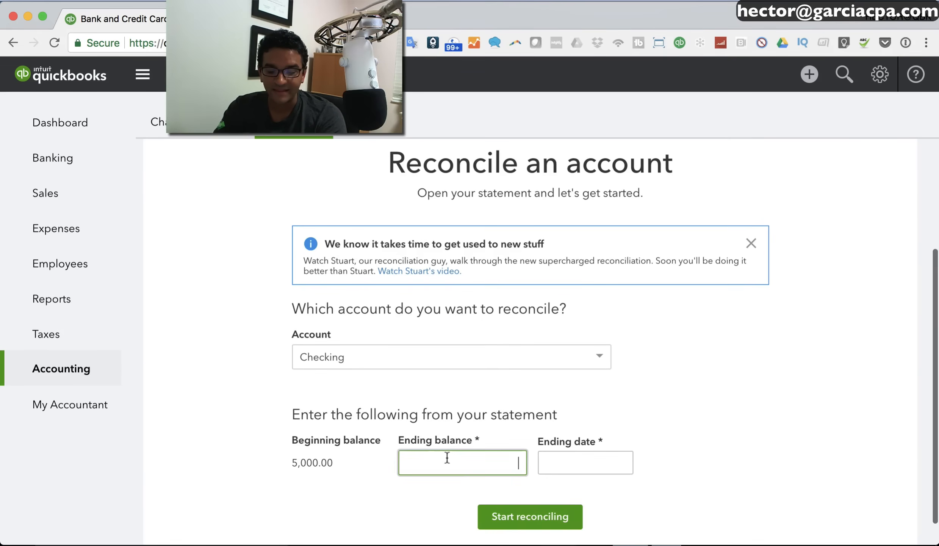
{"action": "left_click", "coordinate": [598, 463]}
{"action": "left_click", "coordinate": [504, 461]}
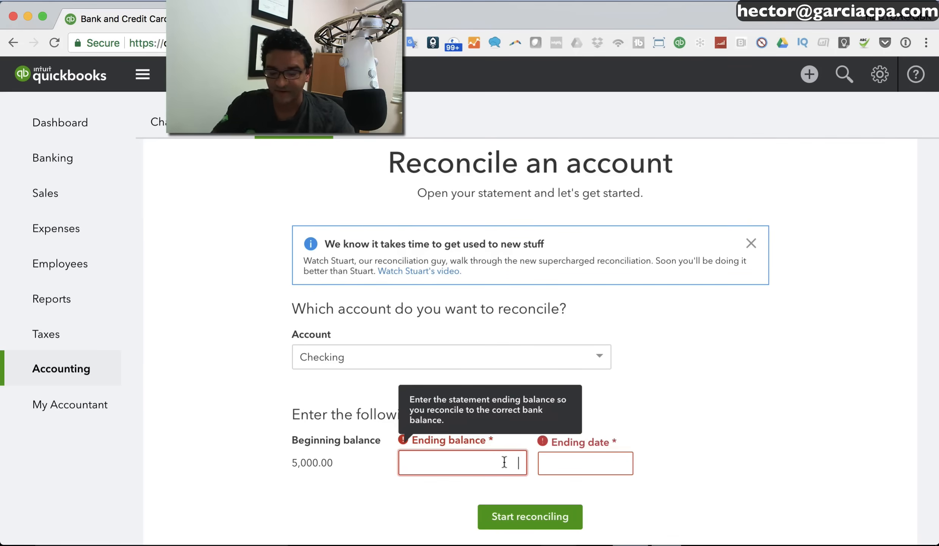
{"action": "type", "text": "3"}
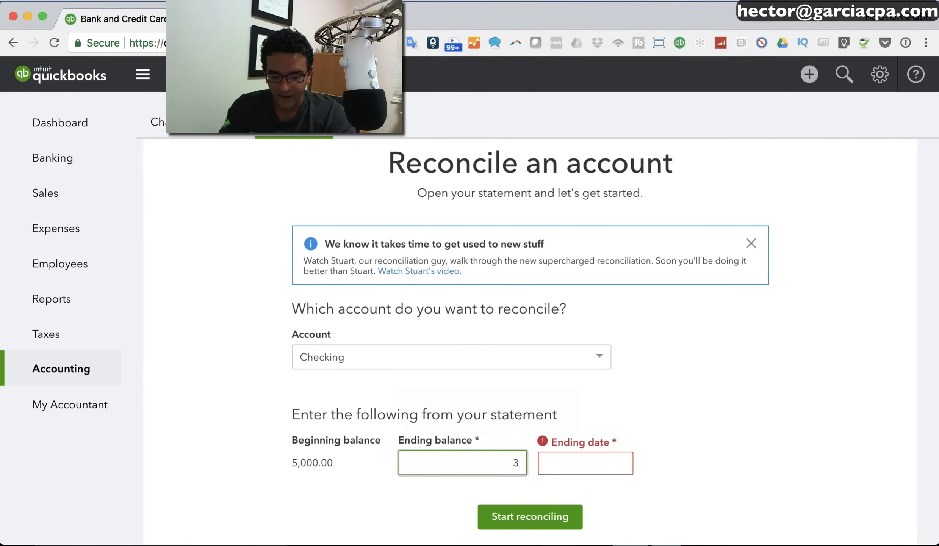
{"action": "type", "text": "700"}
{"action": "left_click", "coordinate": [565, 463]}
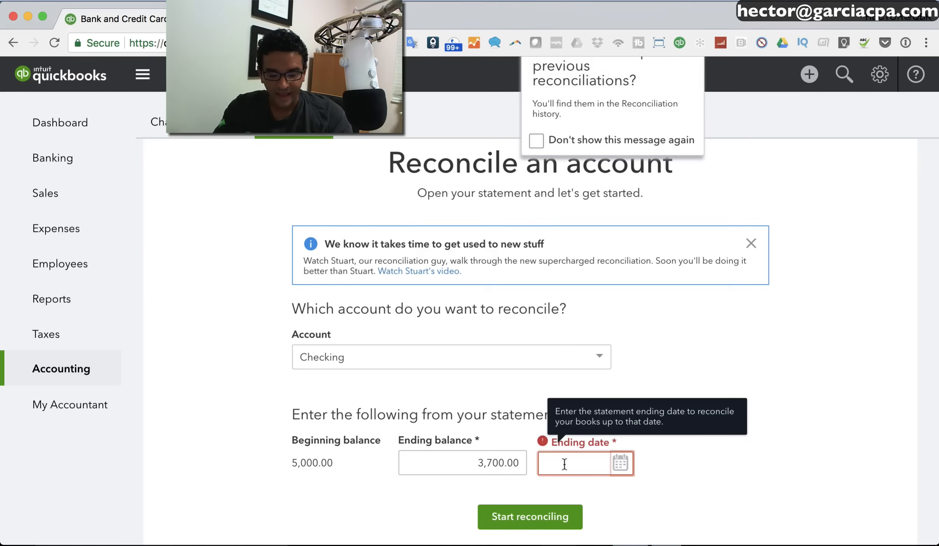
{"action": "key", "text": "t"}
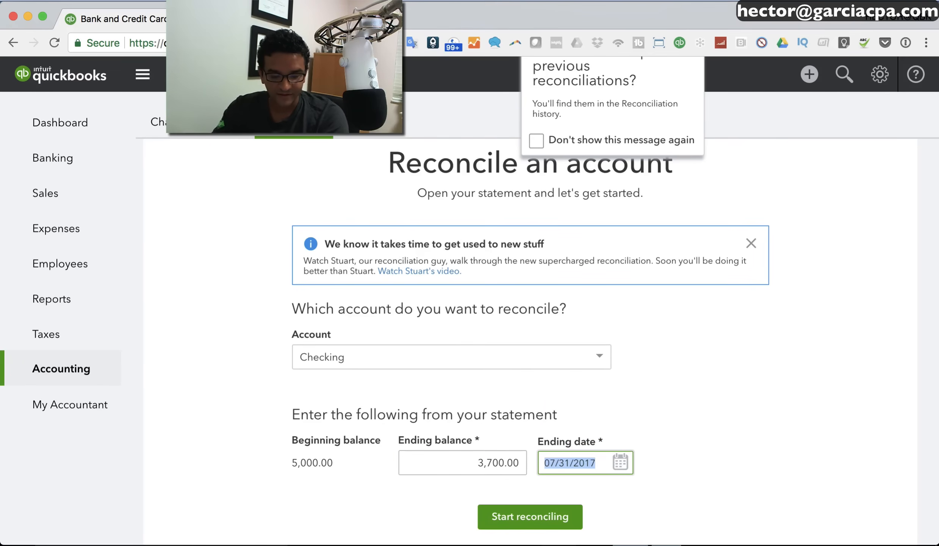
{"action": "key", "text": "minus"}
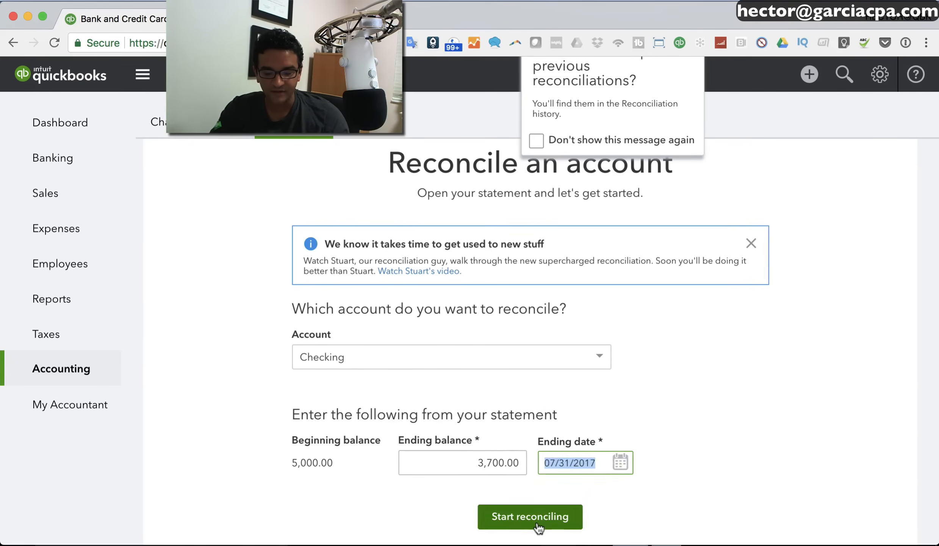
{"action": "left_click", "coordinate": [536, 525]}
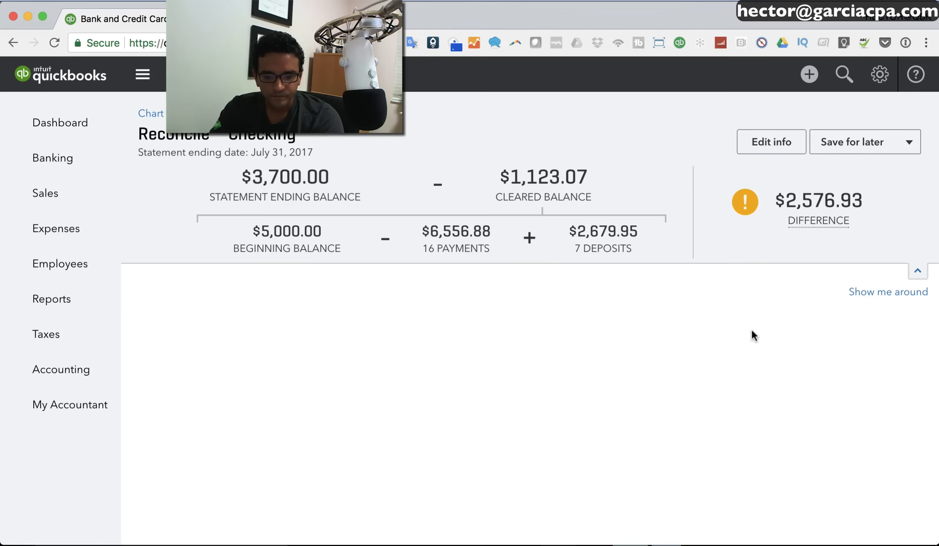
Dismiss the display tips and collapse the statement summary and navigation menu to enlarge the transaction list.
{"action": "left_click", "coordinate": [735, 366]}
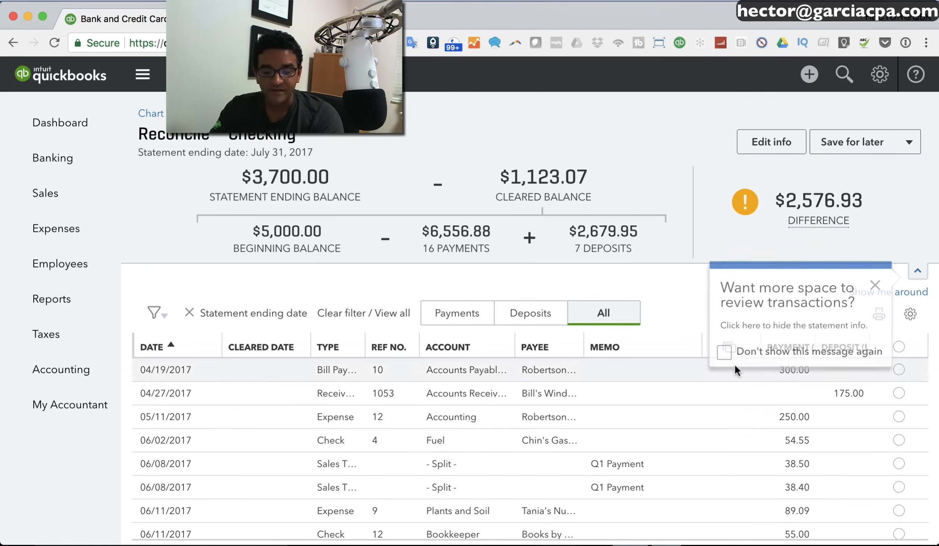
{"action": "left_click", "coordinate": [876, 285]}
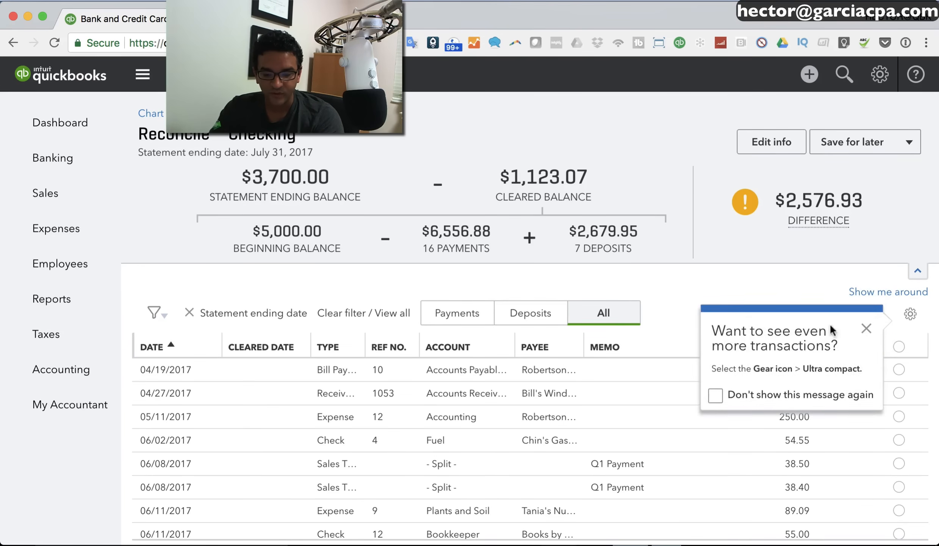
{"action": "left_click", "coordinate": [866, 328]}
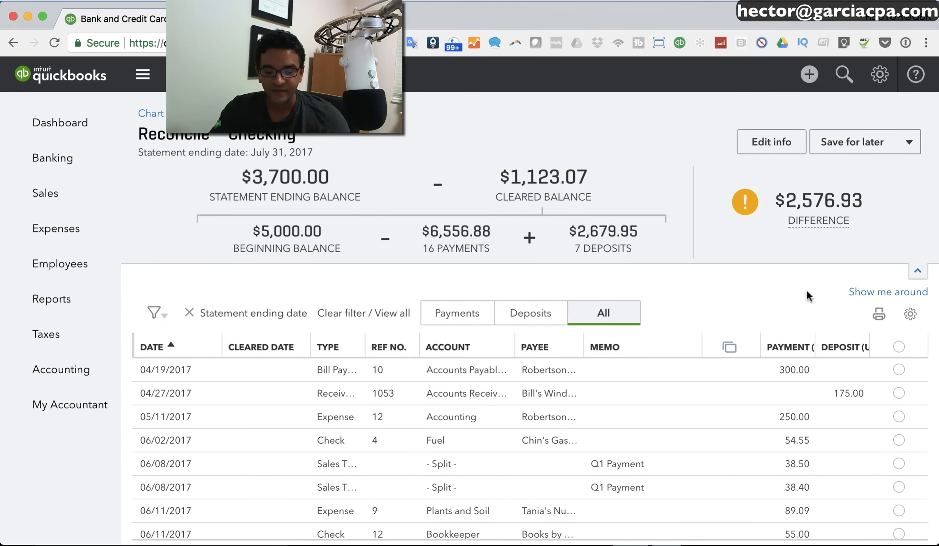
{"action": "left_click", "coordinate": [915, 278]}
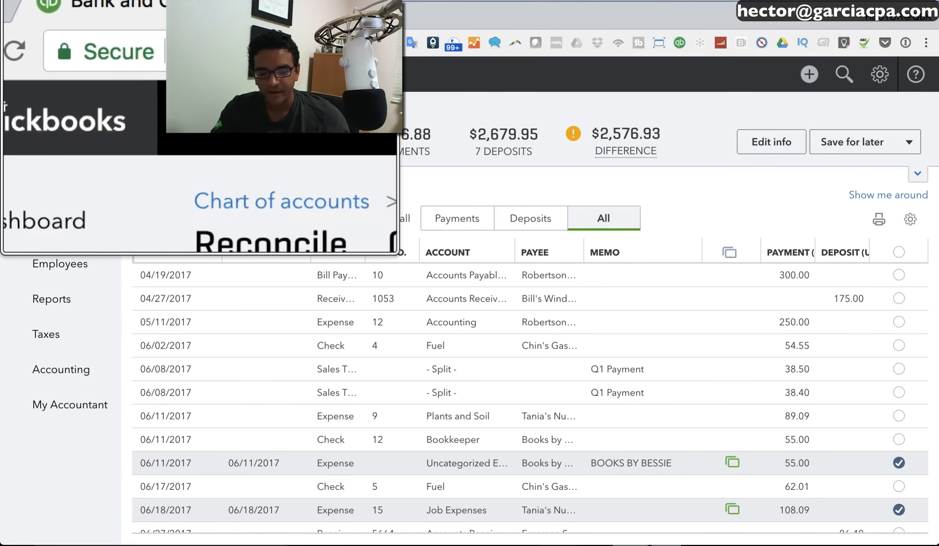
{"action": "left_click", "coordinate": [140, 74]}
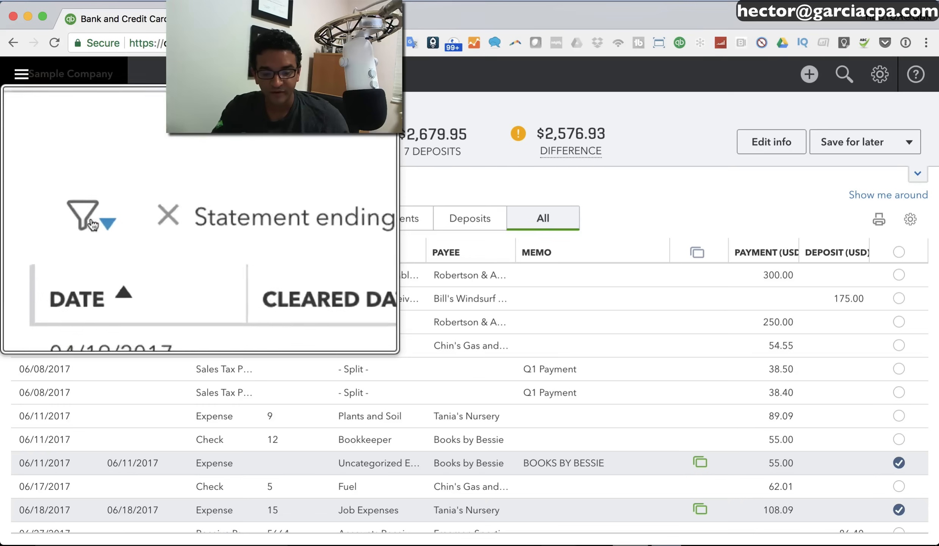
Filter the reconciliation's transaction list by the statement ending date, up to 07/31/2017.
{"action": "left_click", "coordinate": [37, 219]}
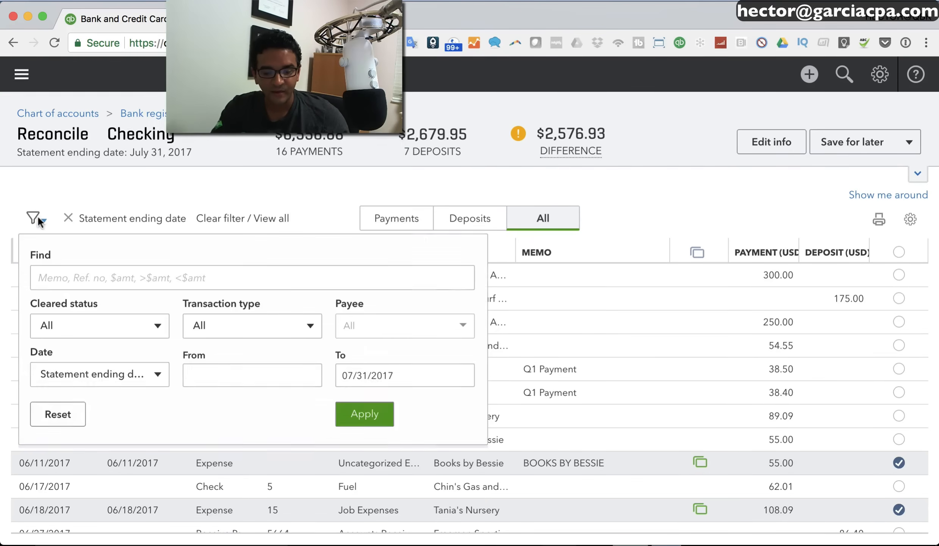
{"action": "left_click", "coordinate": [157, 374]}
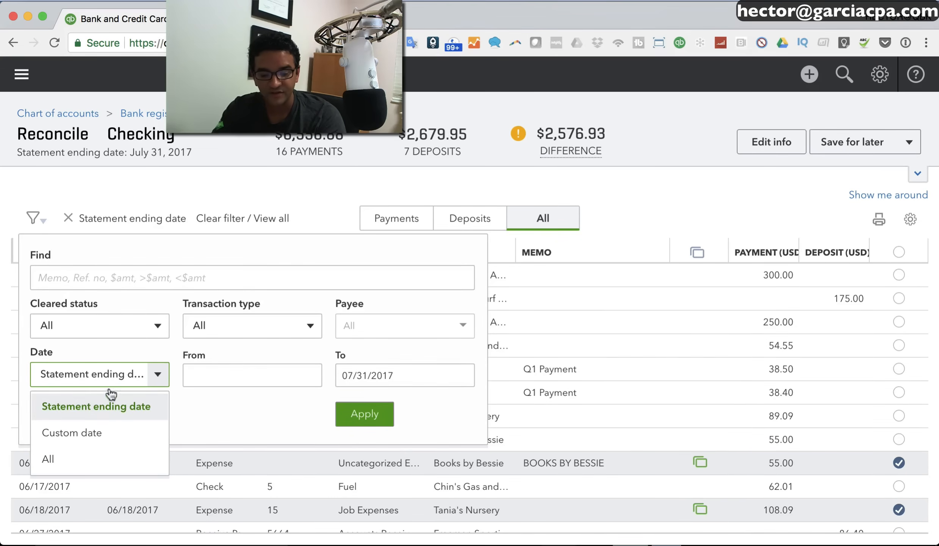
{"action": "left_click", "coordinate": [112, 411]}
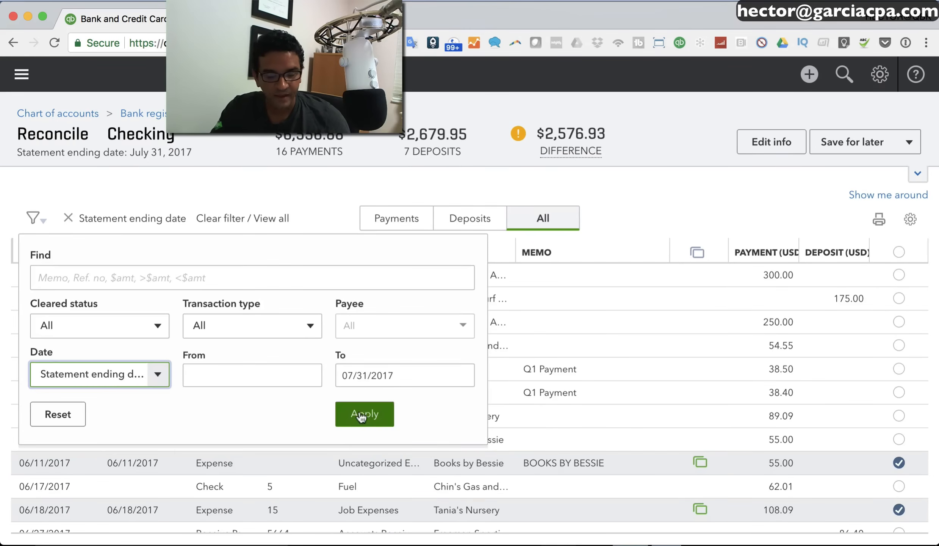
{"action": "left_click", "coordinate": [361, 415]}
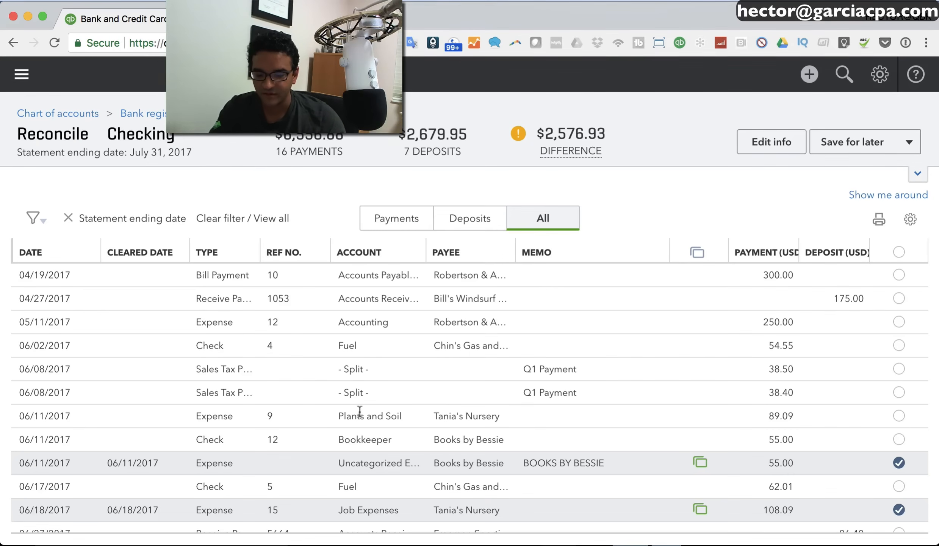
Examine the Checking transactions' cleared dates, bank-match markers and cleared marks, along with the reconciliation difference.
{"action": "scroll", "coordinate": [442, 427], "scroll_direction": "down", "scroll_amount": 5}
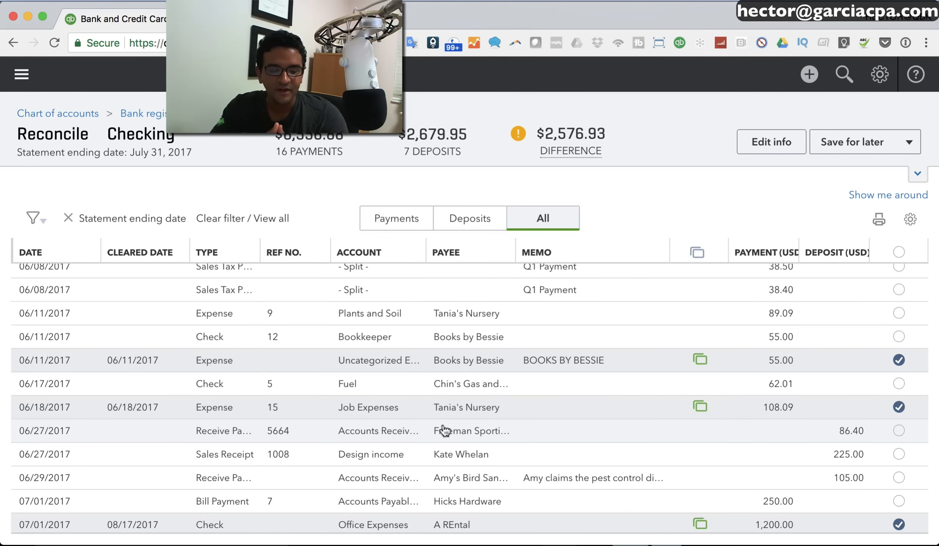
{"action": "scroll", "coordinate": [620, 428], "scroll_direction": "down", "scroll_amount": 5}
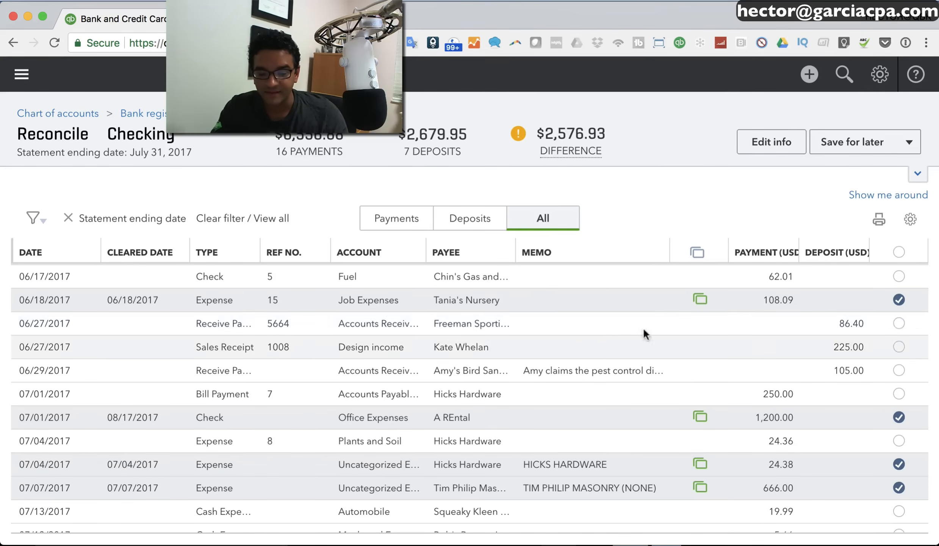
{"action": "mouse_move", "coordinate": [703, 306]}
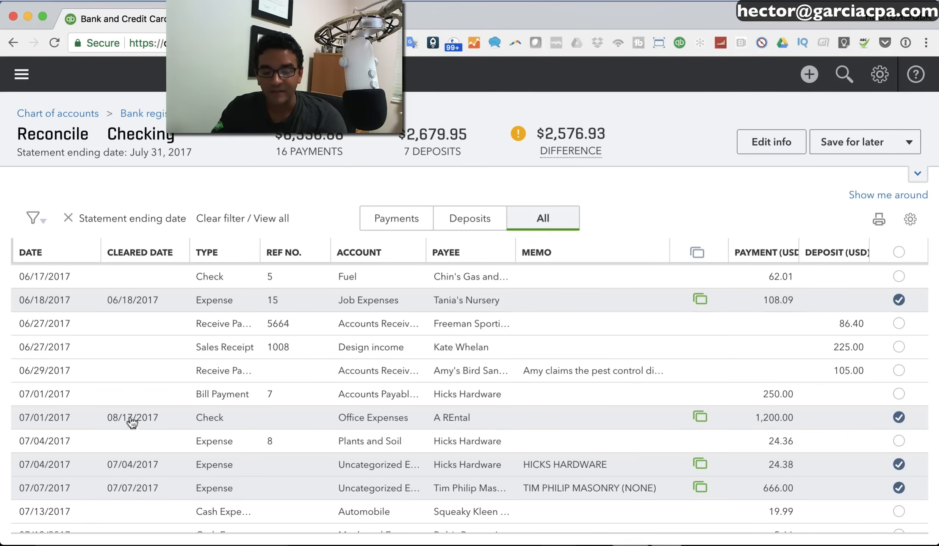
{"action": "scroll", "coordinate": [155, 427], "scroll_direction": "down", "scroll_amount": 1}
{"action": "scroll", "coordinate": [156, 426], "scroll_direction": "up", "scroll_amount": 1}
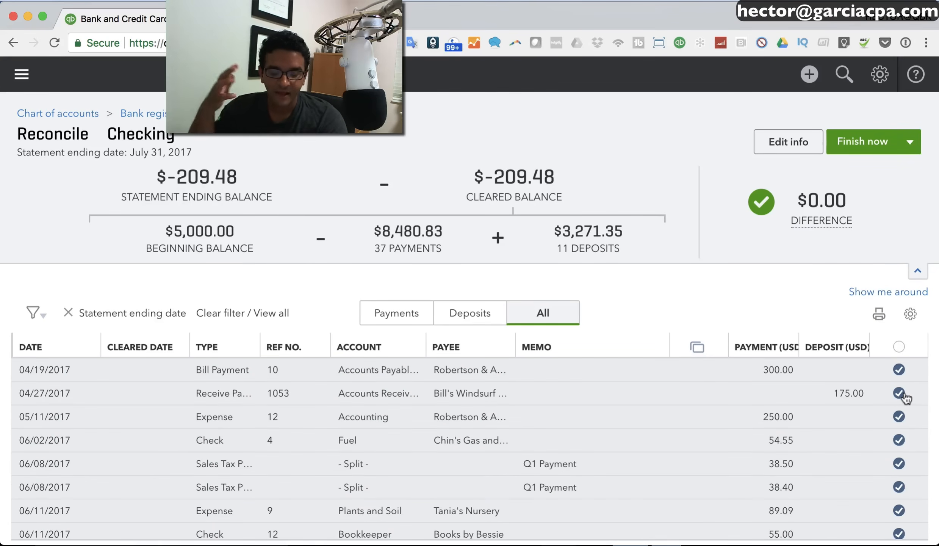
{"action": "scroll", "coordinate": [906, 396], "scroll_direction": "down", "scroll_amount": 5}
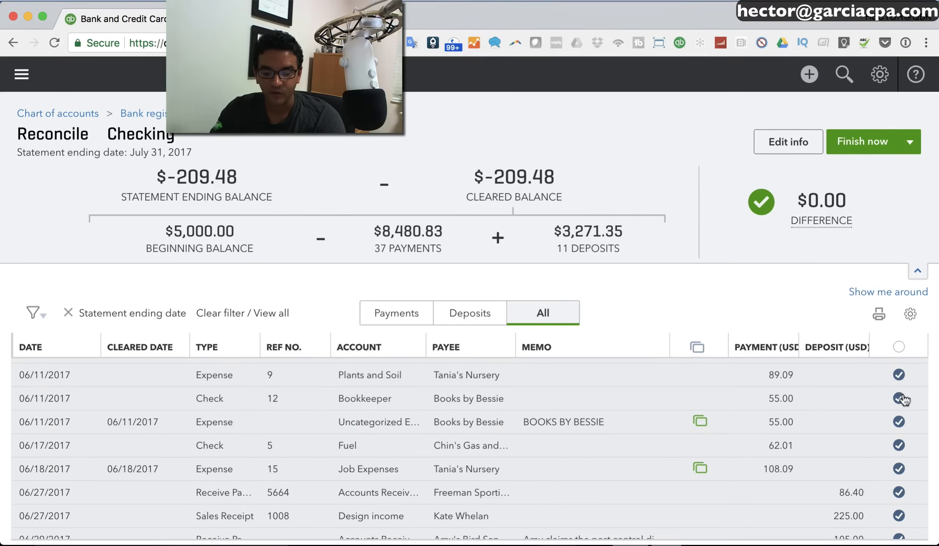
{"action": "scroll", "coordinate": [903, 399], "scroll_direction": "down", "scroll_amount": 1}
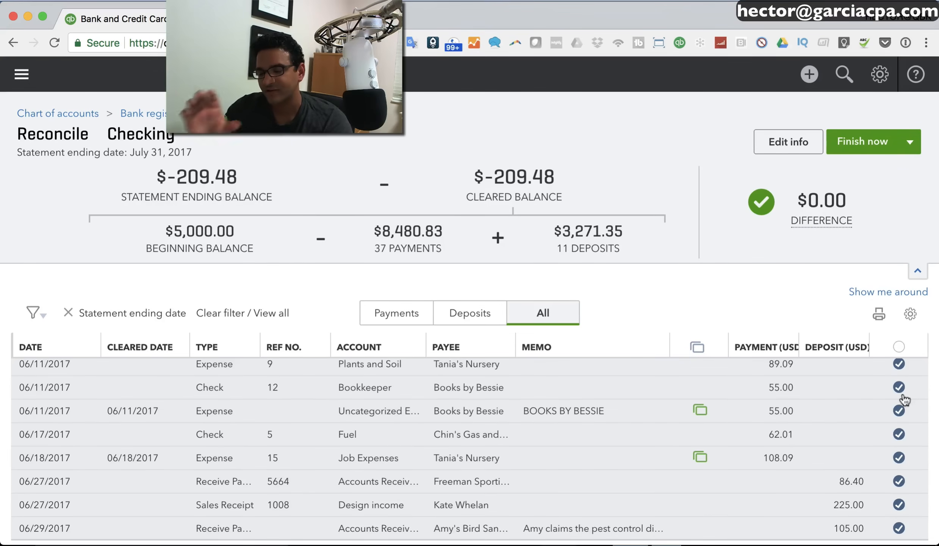
{"action": "scroll", "coordinate": [904, 399], "scroll_direction": "down", "scroll_amount": 5}
{"action": "mouse_move", "coordinate": [821, 222]}
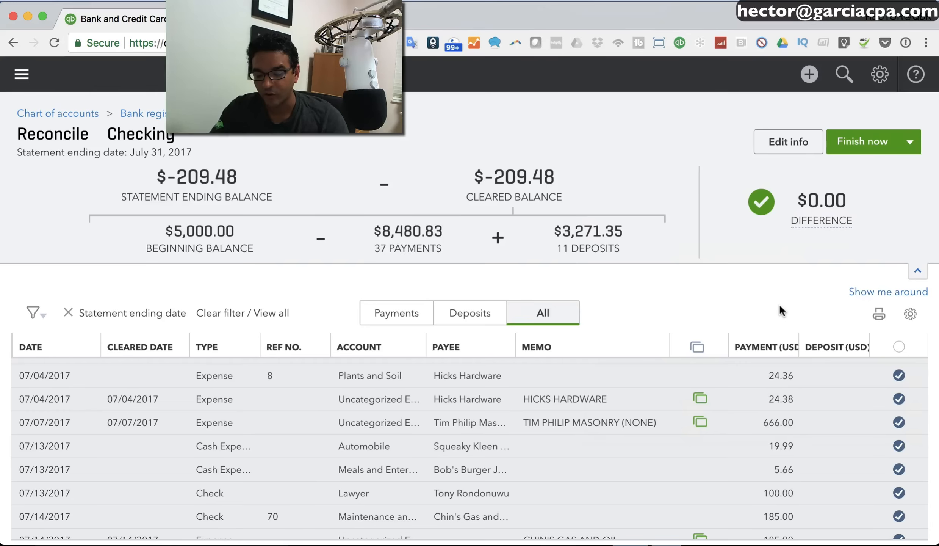
Finish the Checking reconciliation, close the confirmation and dismiss the tip about previous reconciliations.
{"action": "left_click", "coordinate": [864, 142]}
{"action": "left_click", "coordinate": [645, 406]}
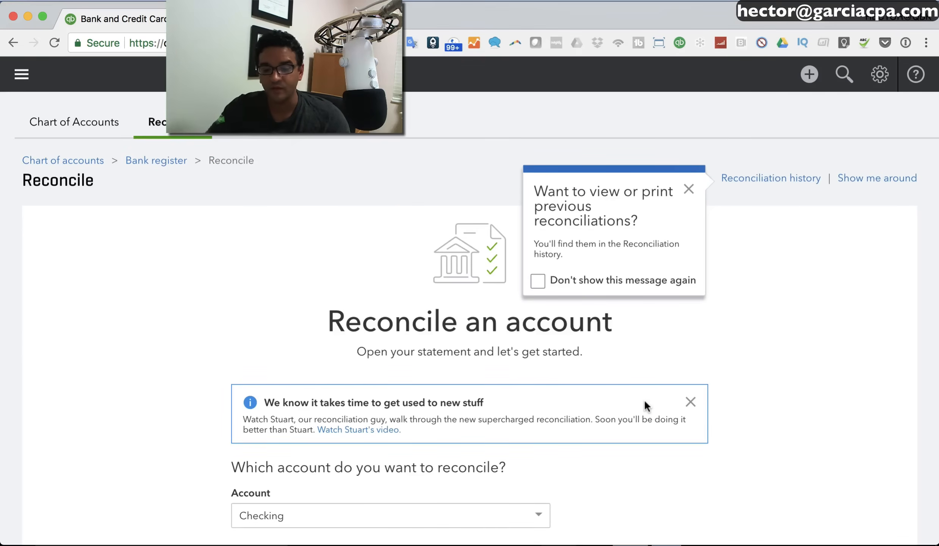
{"action": "left_click", "coordinate": [689, 187]}
Open the reconciliation history, dismiss its tip and view the Checking report for the 07/31/2017 statement.
{"action": "scroll", "coordinate": [779, 263], "scroll_direction": "down", "scroll_amount": 3}
{"action": "scroll", "coordinate": [778, 264], "scroll_direction": "up", "scroll_amount": 3}
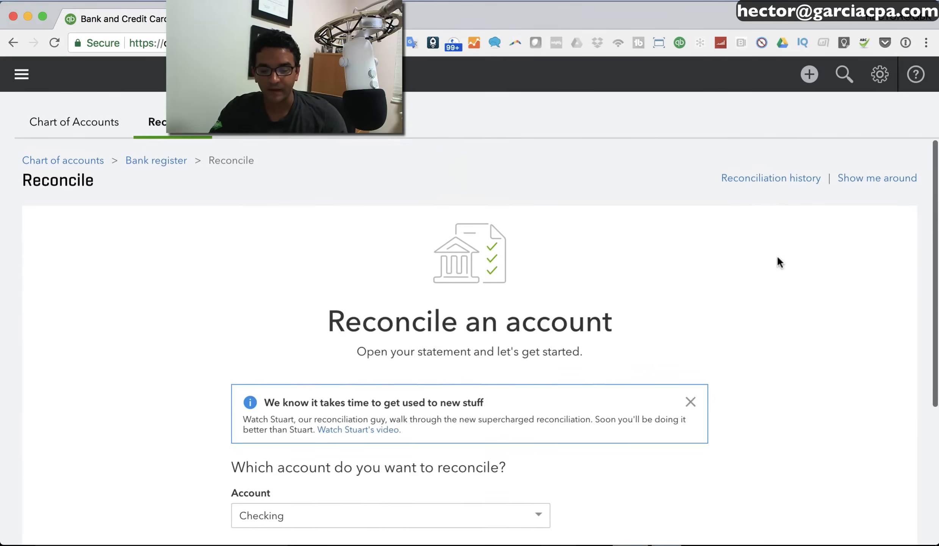
{"action": "left_click", "coordinate": [755, 179]}
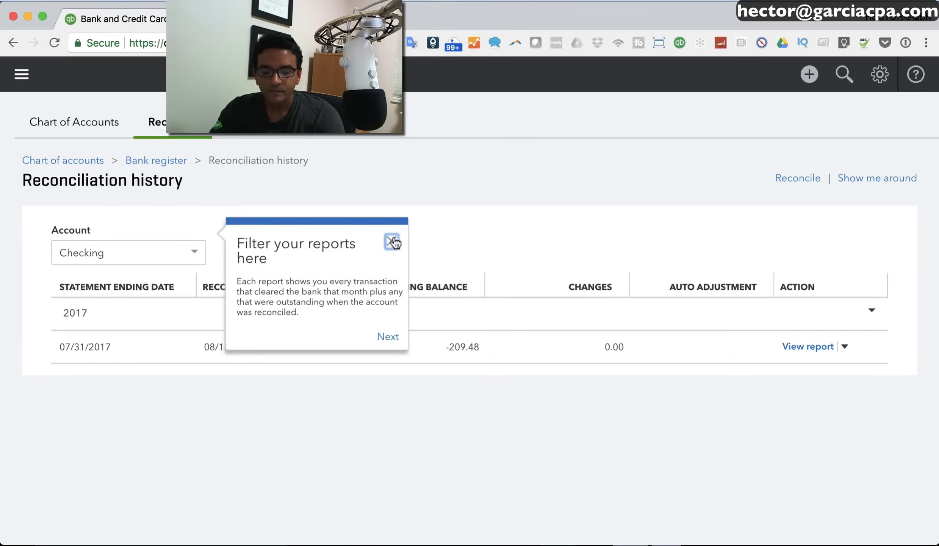
{"action": "left_click", "coordinate": [392, 242]}
{"action": "left_click", "coordinate": [844, 347]}
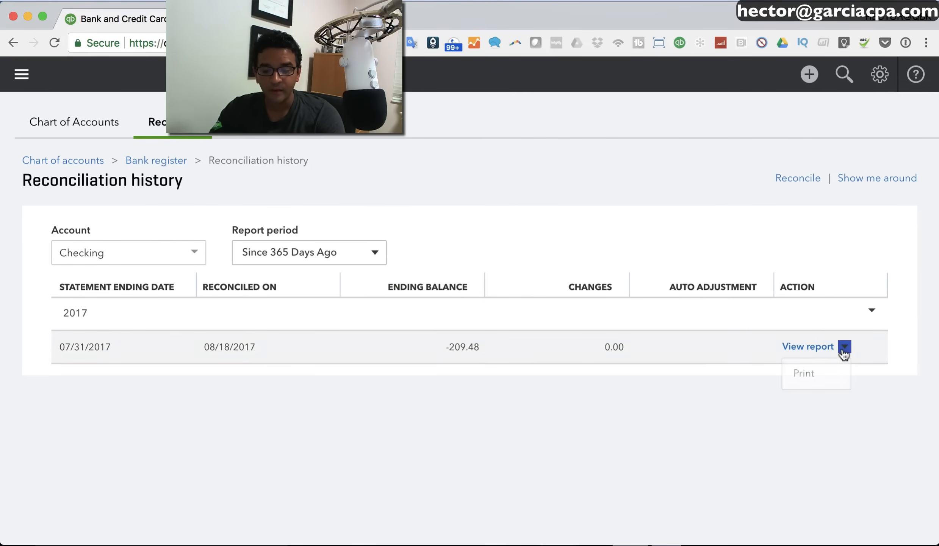
{"action": "left_click", "coordinate": [813, 346]}
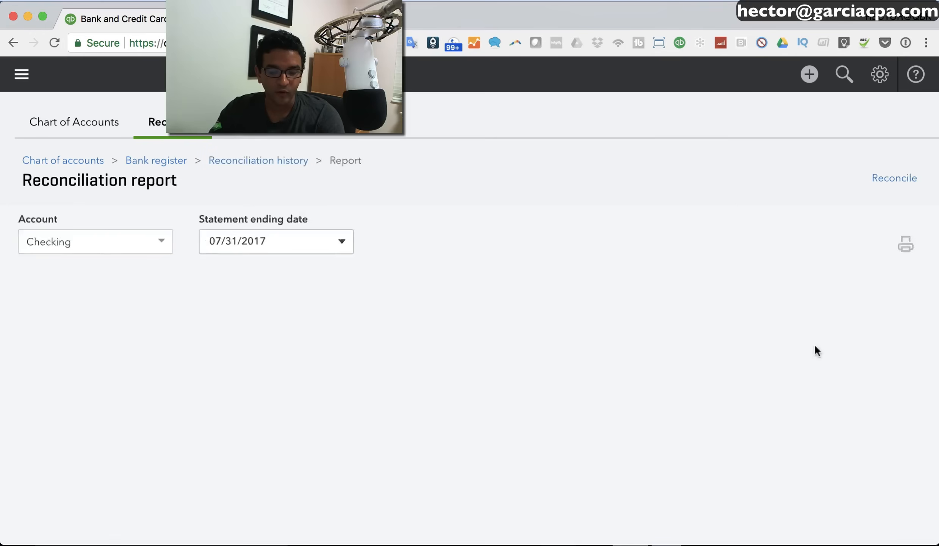
Examine the reconciliation report's summary, cleared transaction details and uncleared items as of and after 07/31/2017.
{"action": "scroll", "coordinate": [814, 344], "scroll_direction": "down", "scroll_amount": 10}
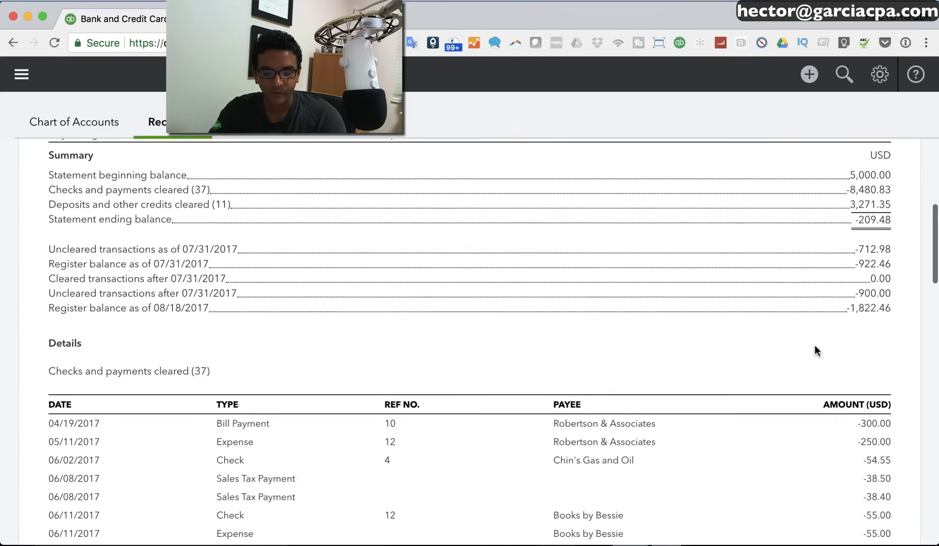
{"action": "scroll", "coordinate": [815, 350], "scroll_direction": "down", "scroll_amount": 5}
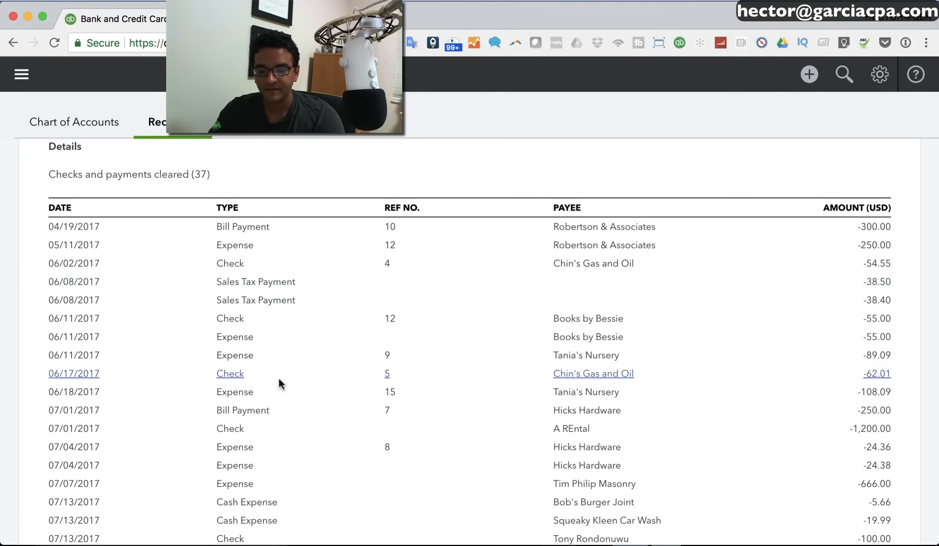
{"action": "scroll", "coordinate": [784, 262], "scroll_direction": "down", "scroll_amount": 1}
{"action": "scroll", "coordinate": [862, 262], "scroll_direction": "up", "scroll_amount": 10}
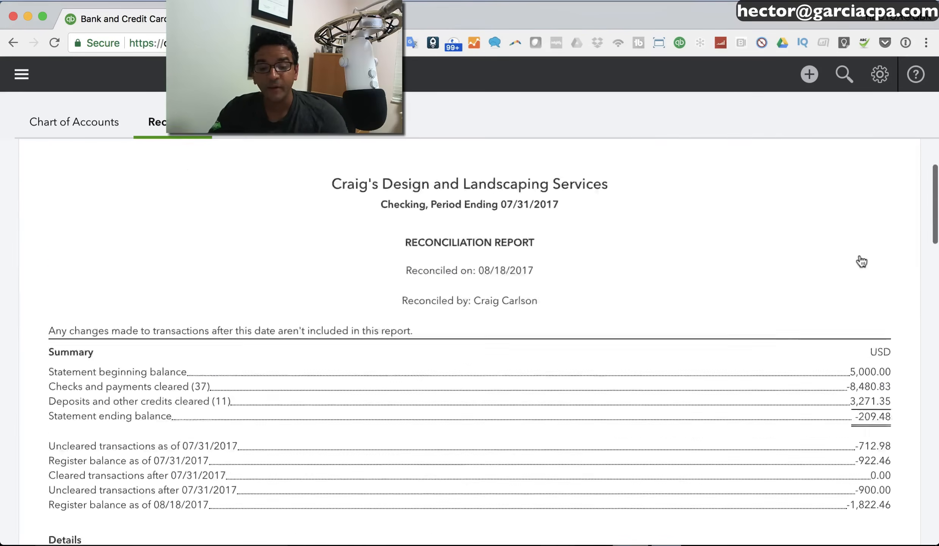
{"action": "scroll", "coordinate": [861, 262], "scroll_direction": "up", "scroll_amount": 3}
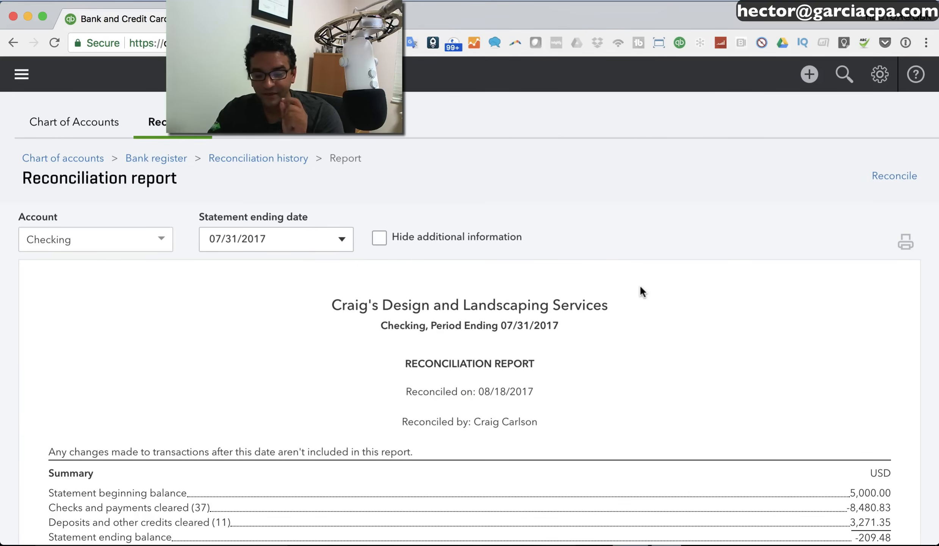
{"action": "scroll", "coordinate": [642, 291], "scroll_direction": "down", "scroll_amount": 10}
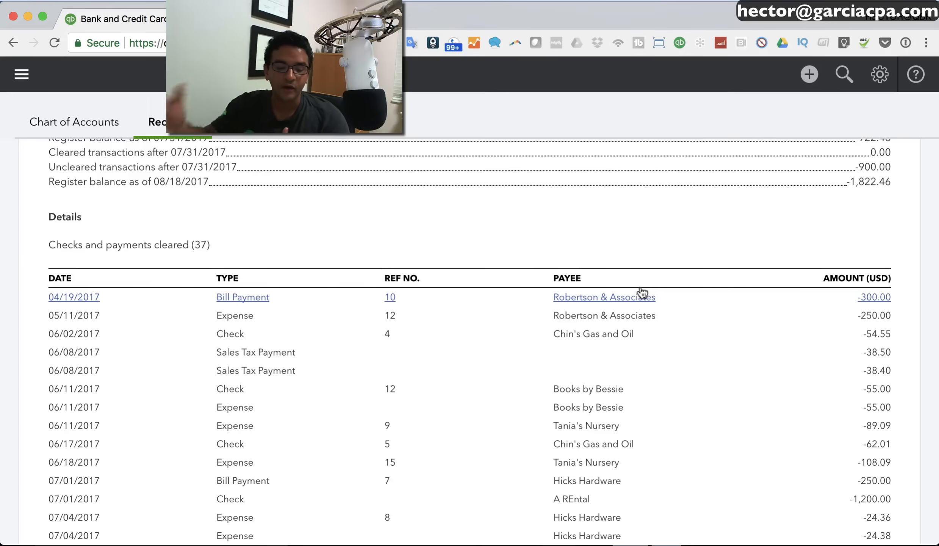
{"action": "scroll", "coordinate": [641, 291], "scroll_direction": "down", "scroll_amount": 20}
{"action": "scroll", "coordinate": [641, 292], "scroll_direction": "down", "scroll_amount": 5}
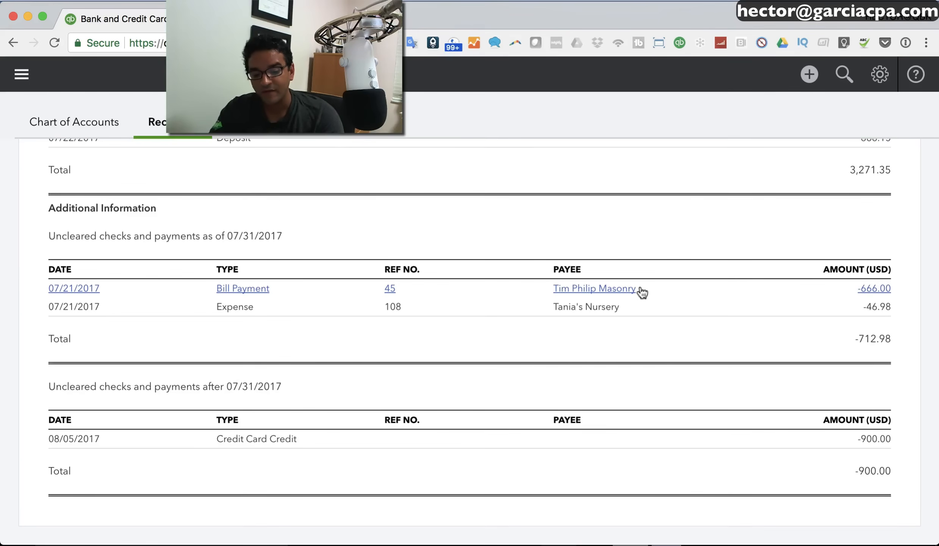
{"action": "scroll", "coordinate": [642, 292], "scroll_direction": "up", "scroll_amount": 20}
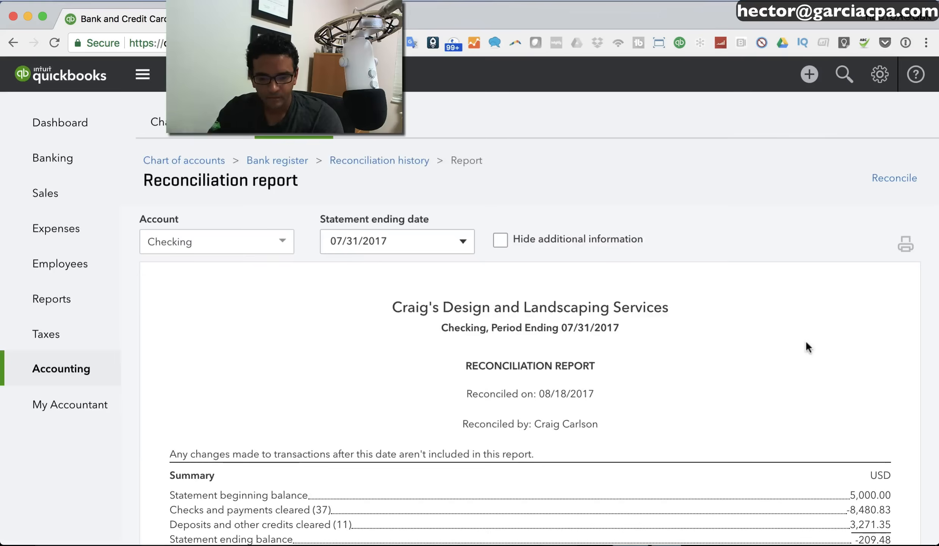
{"action": "scroll", "coordinate": [809, 347], "scroll_direction": "down", "scroll_amount": 2}
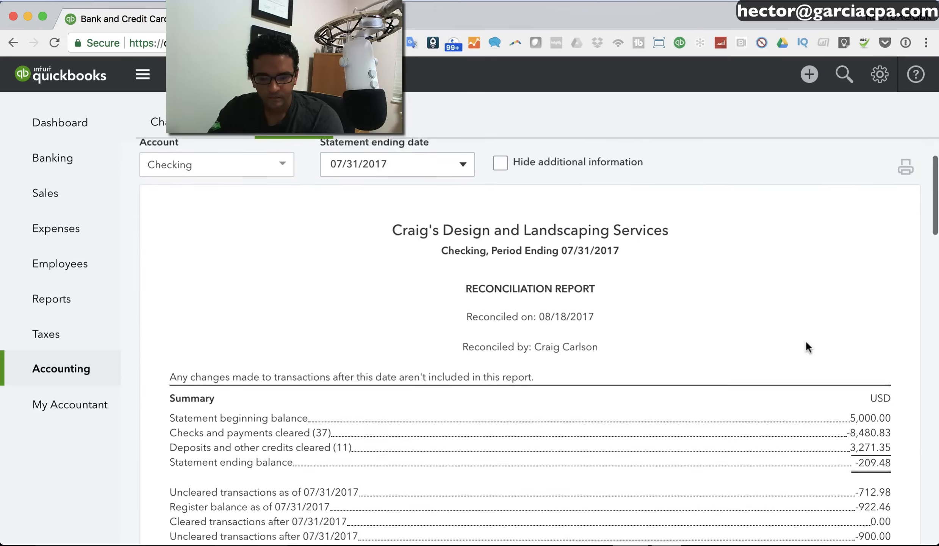
{"action": "scroll", "coordinate": [809, 347], "scroll_direction": "up", "scroll_amount": 1}
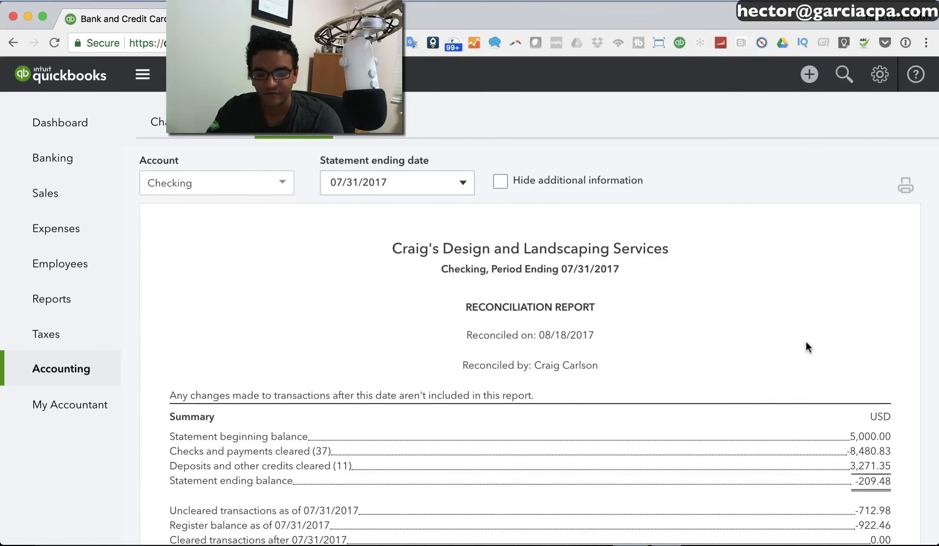
Open the 07/01/2017 A REntal check for 1,200.00 from the report and inspect its online banking match.
{"action": "scroll", "coordinate": [806, 340], "scroll_direction": "down", "scroll_amount": 15}
{"action": "scroll", "coordinate": [805, 340], "scroll_direction": "down", "scroll_amount": 4}
{"action": "scroll", "coordinate": [806, 345], "scroll_direction": "up", "scroll_amount": 2}
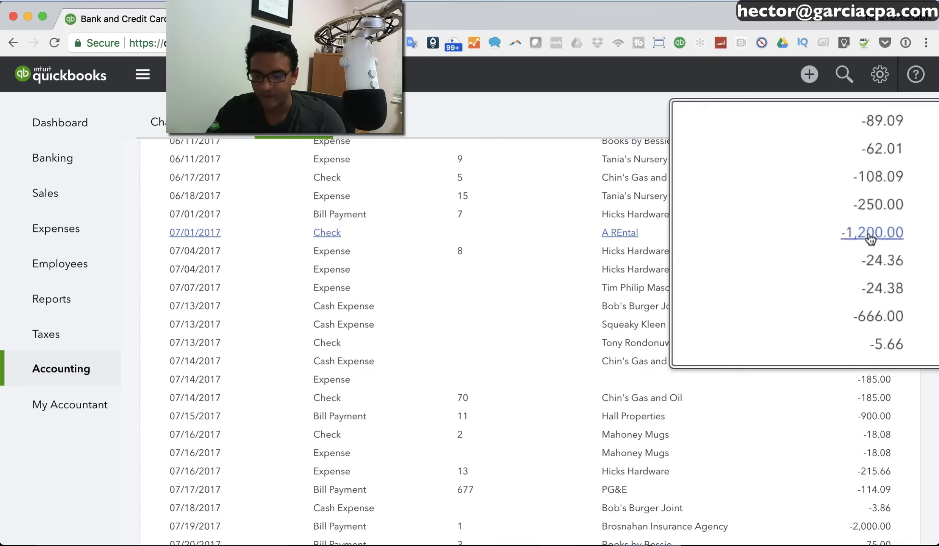
{"action": "left_click", "coordinate": [869, 233]}
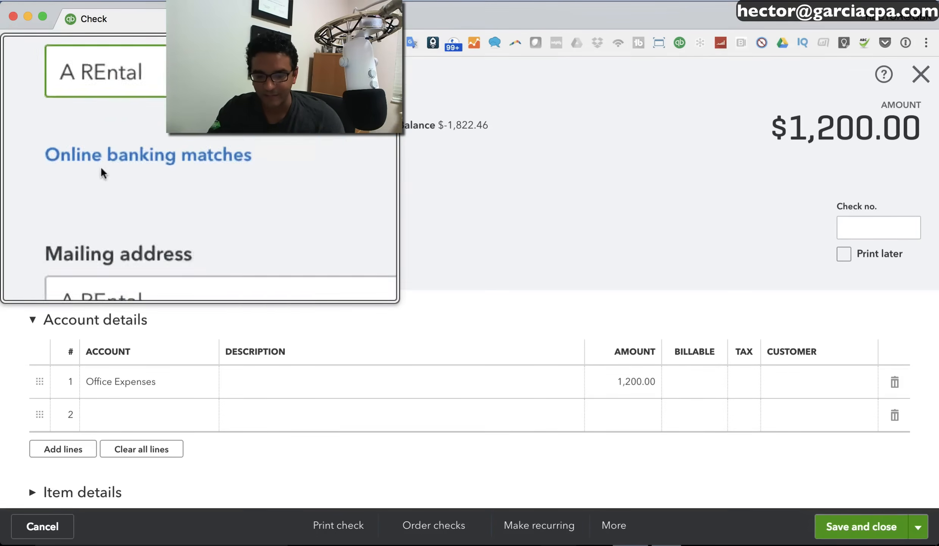
{"action": "left_click", "coordinate": [88, 164]}
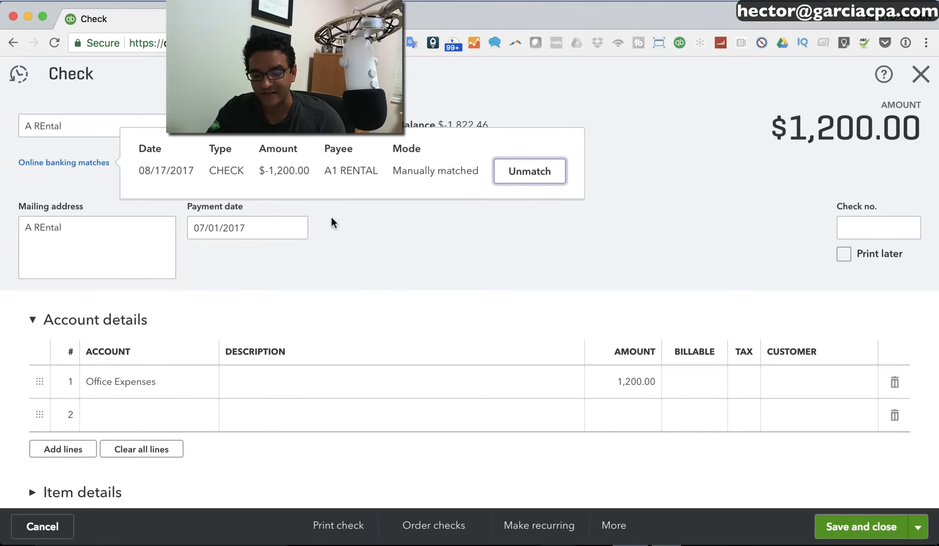
{"action": "left_click", "coordinate": [374, 230]}
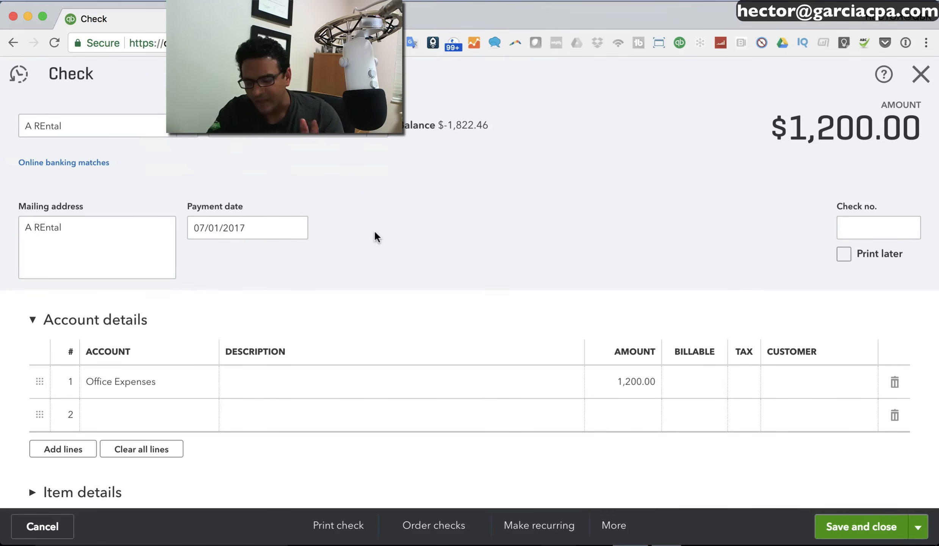
Open the A REntal check's transaction journal and add the Online Banking and Clr columns.
{"action": "left_click", "coordinate": [613, 527]}
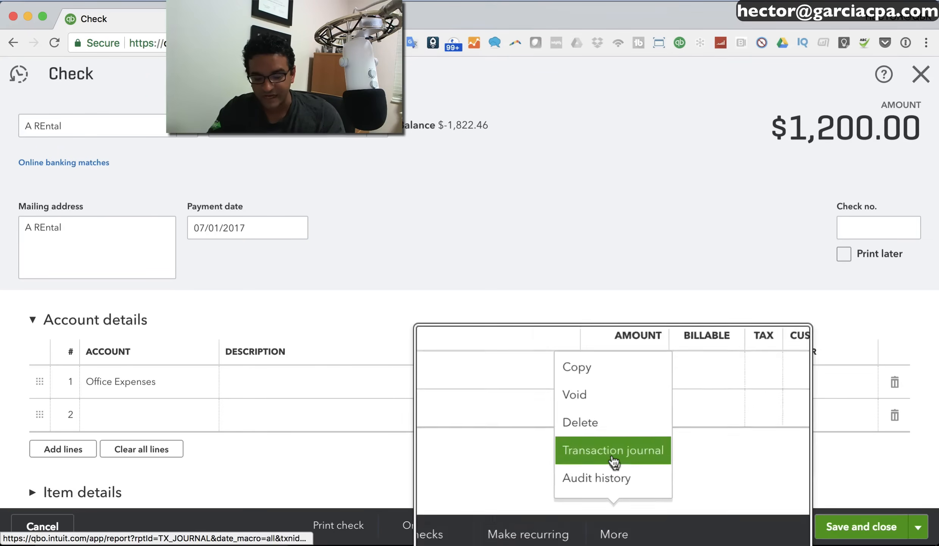
{"action": "left_click", "coordinate": [613, 453]}
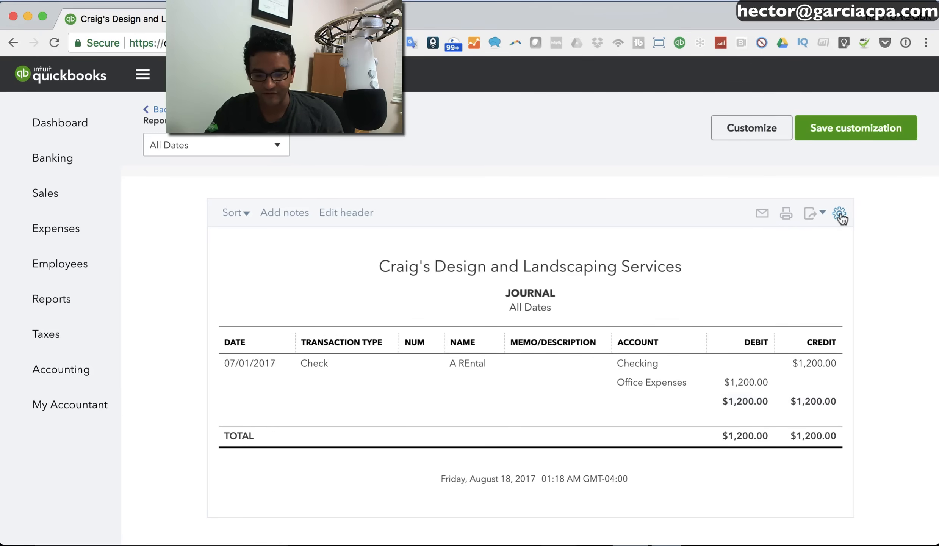
{"action": "scroll", "coordinate": [840, 214], "scroll_direction": "up", "scroll_amount": 3}
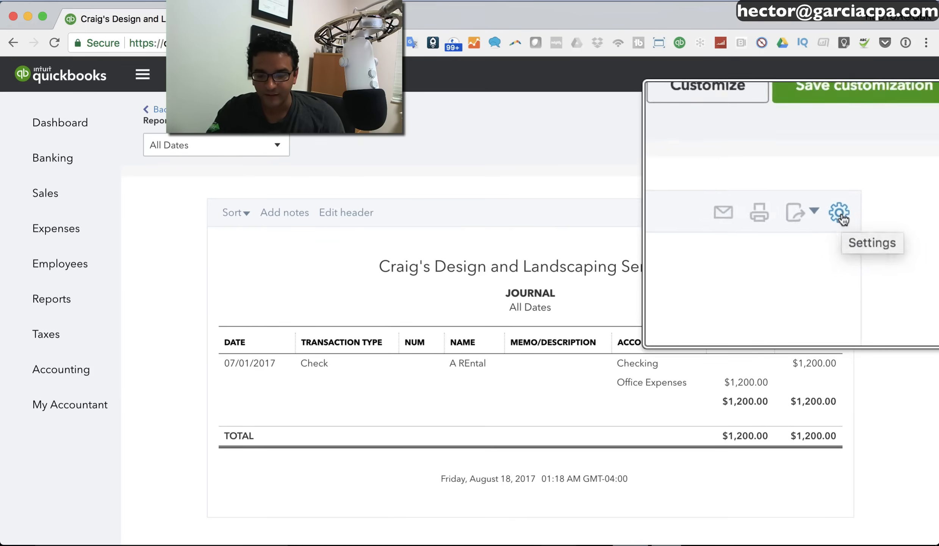
{"action": "scroll", "coordinate": [840, 221], "scroll_direction": "down", "scroll_amount": 3}
{"action": "left_click", "coordinate": [840, 215]}
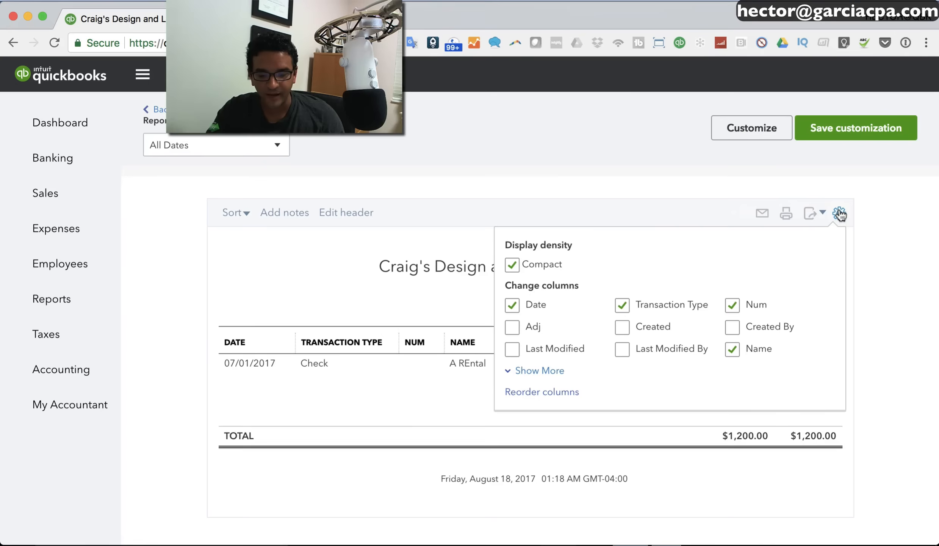
{"action": "left_click", "coordinate": [548, 370]}
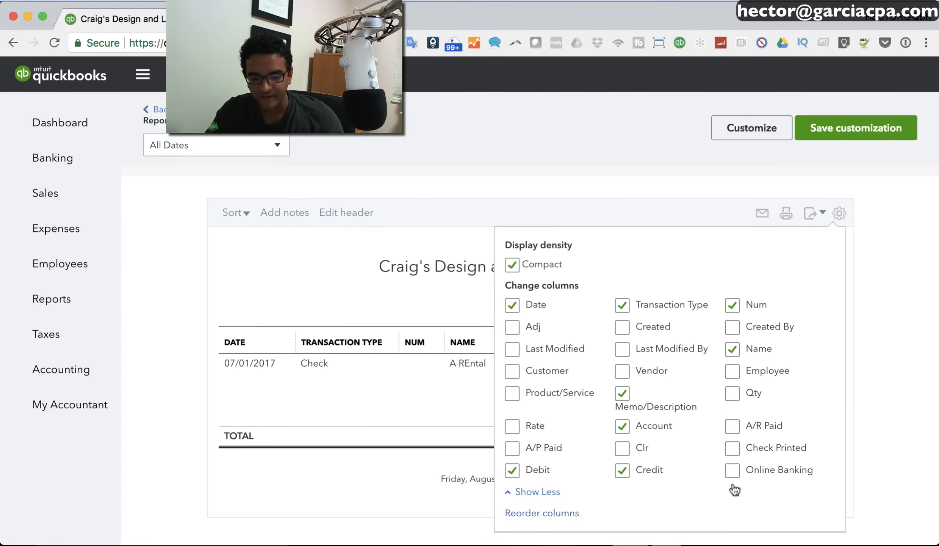
{"action": "left_click", "coordinate": [733, 472]}
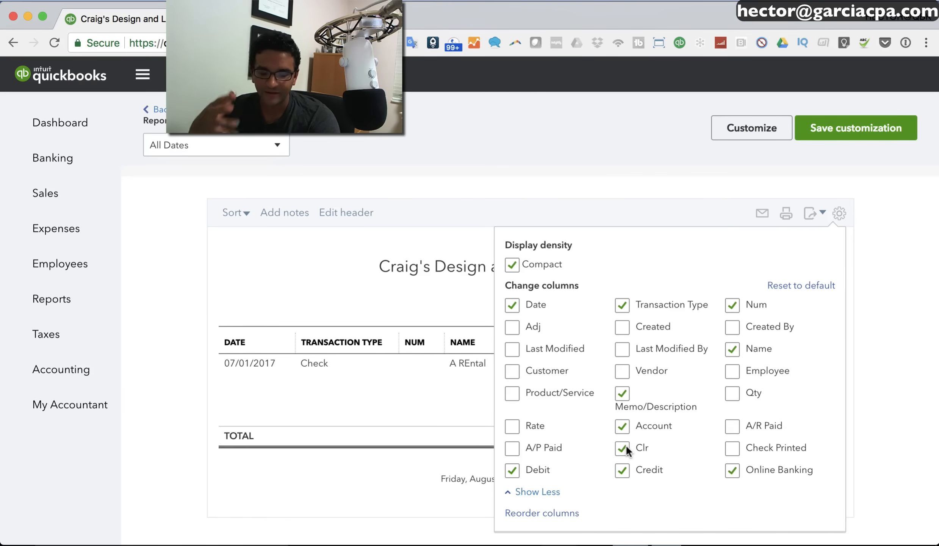
{"action": "left_click", "coordinate": [865, 360]}
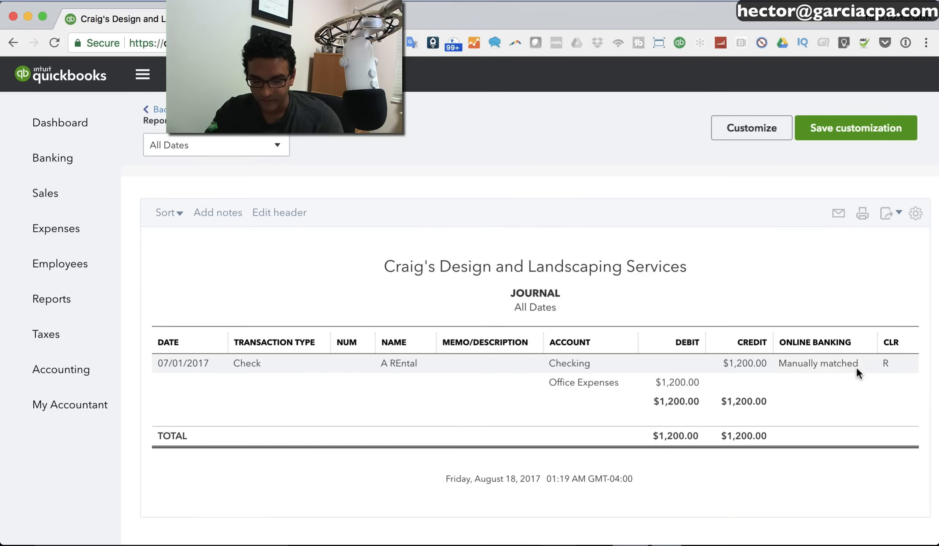